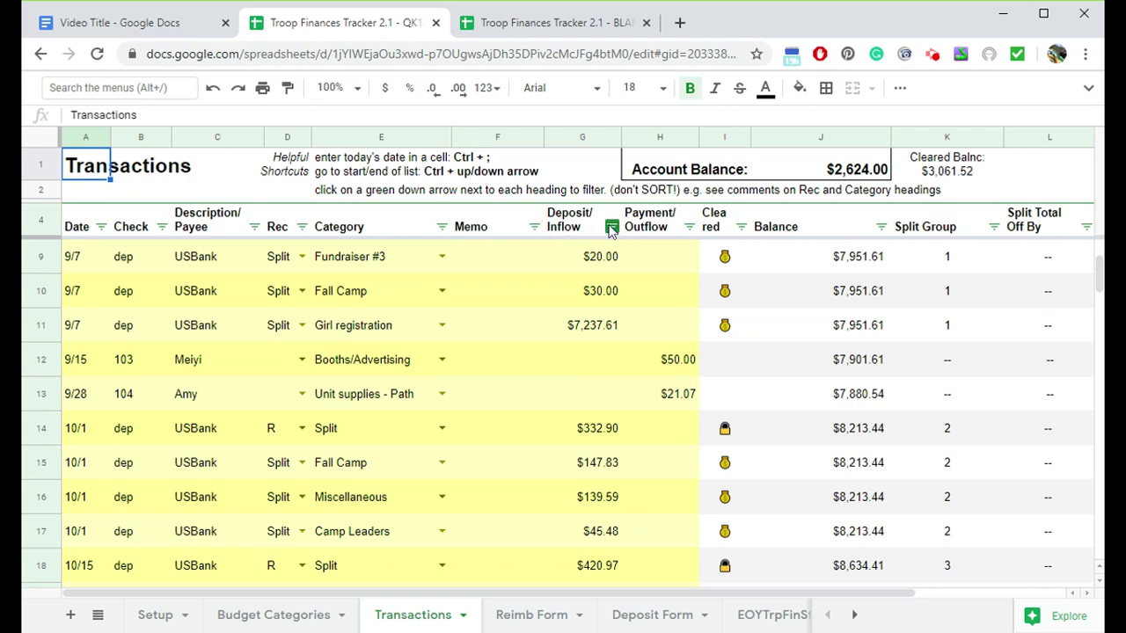
View the Date column's filter options and close them without applying a filter.
{"action": "left_click", "coordinate": [101, 228]}
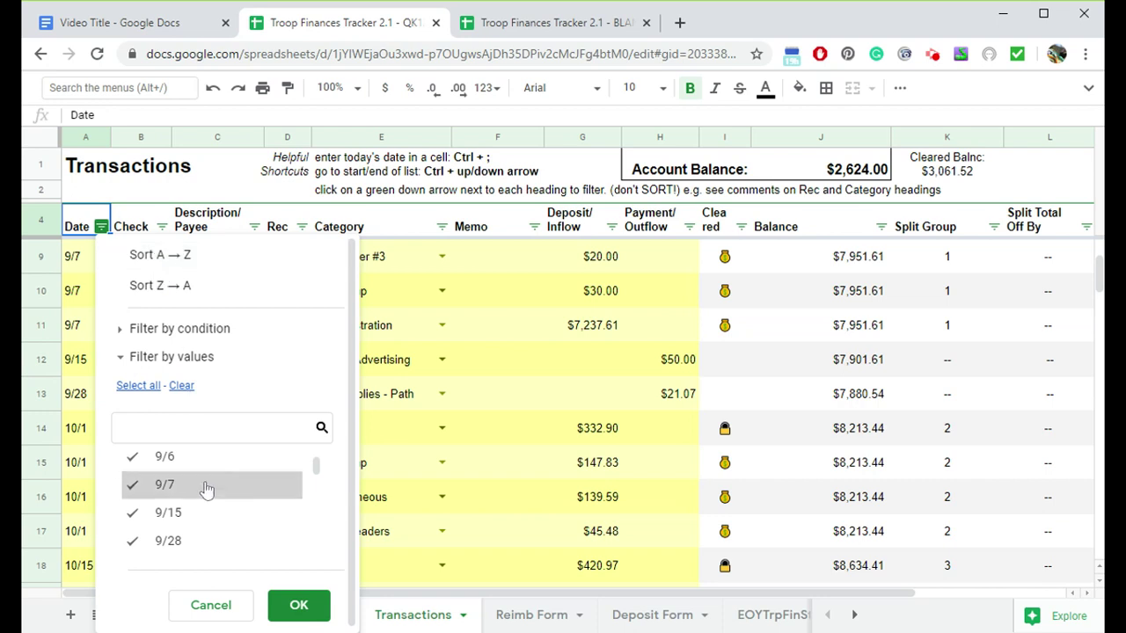
{"action": "left_click", "coordinate": [205, 606]}
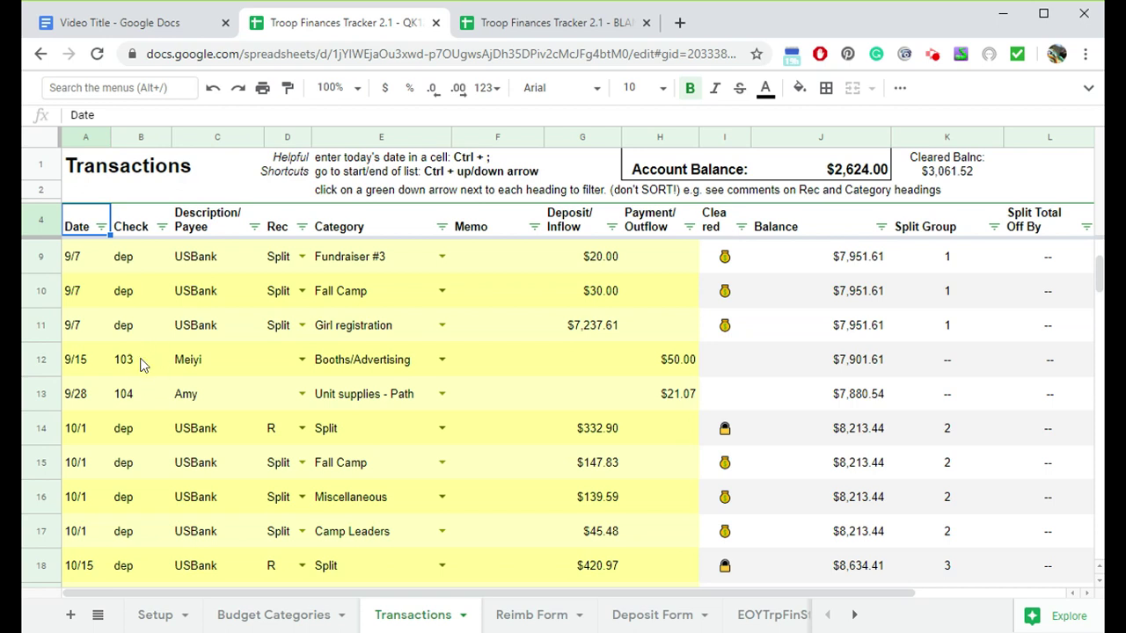
Filter the Check column by values to hide the "dep" entries.
{"action": "left_click", "coordinate": [161, 227]}
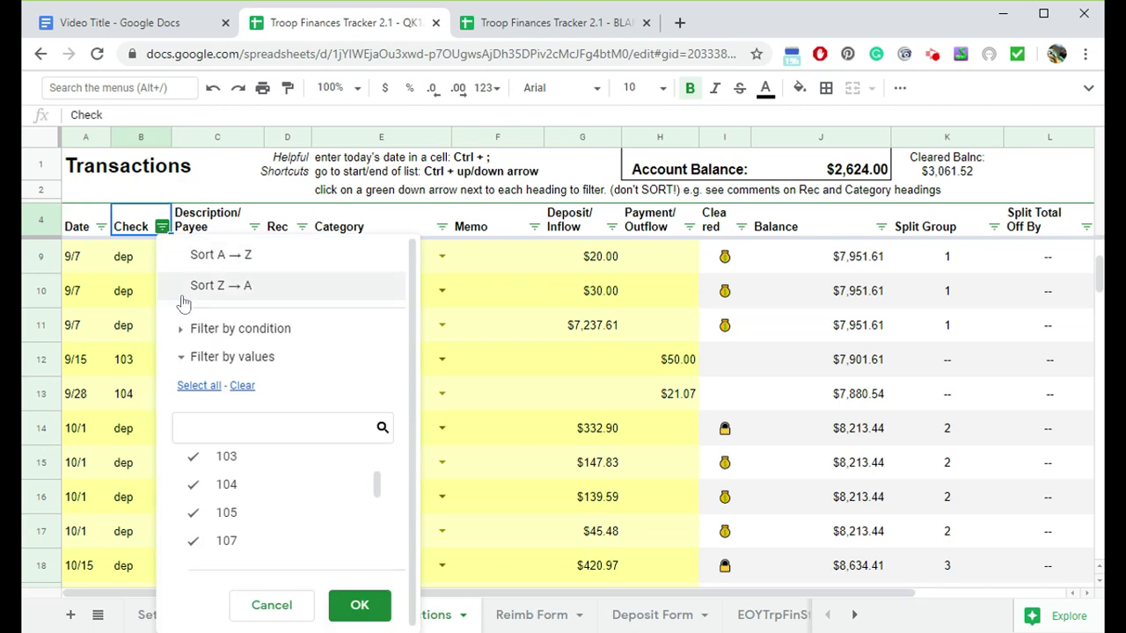
{"action": "scroll", "coordinate": [239, 499], "scroll_direction": "up", "scroll_amount": 2}
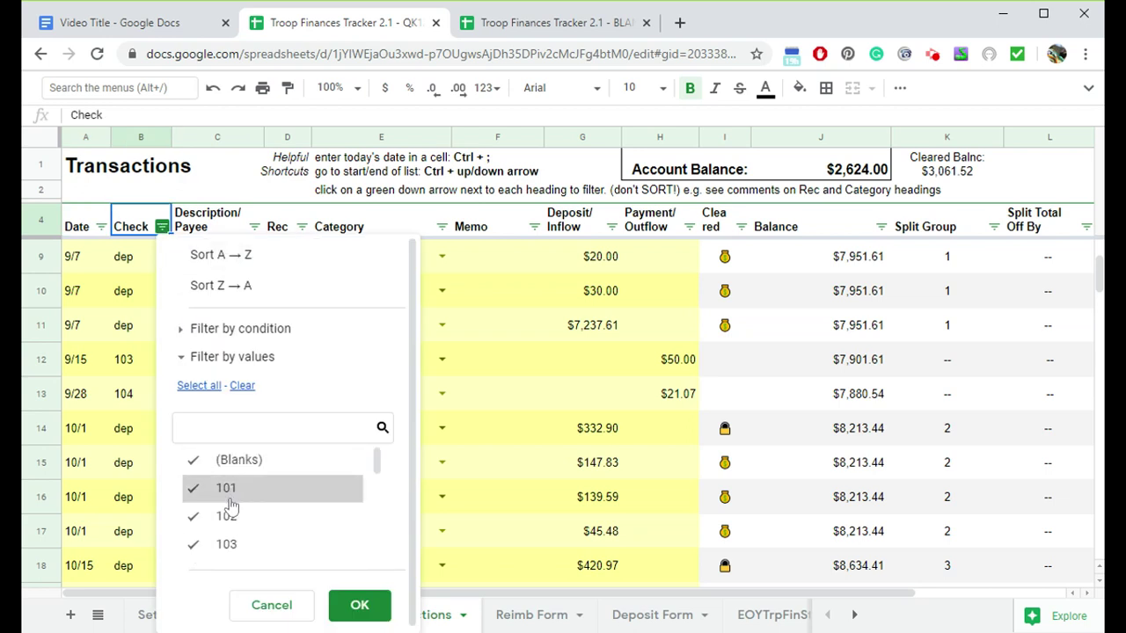
{"action": "scroll", "coordinate": [230, 508], "scroll_direction": "down", "scroll_amount": 10}
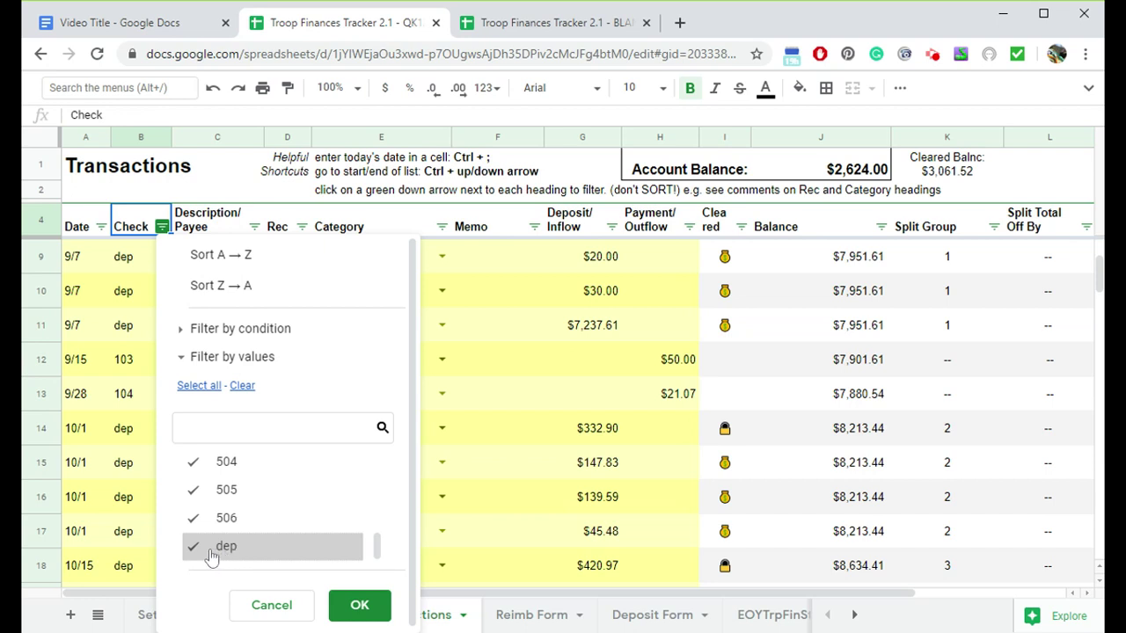
{"action": "left_click", "coordinate": [198, 556]}
{"action": "left_click", "coordinate": [359, 605]}
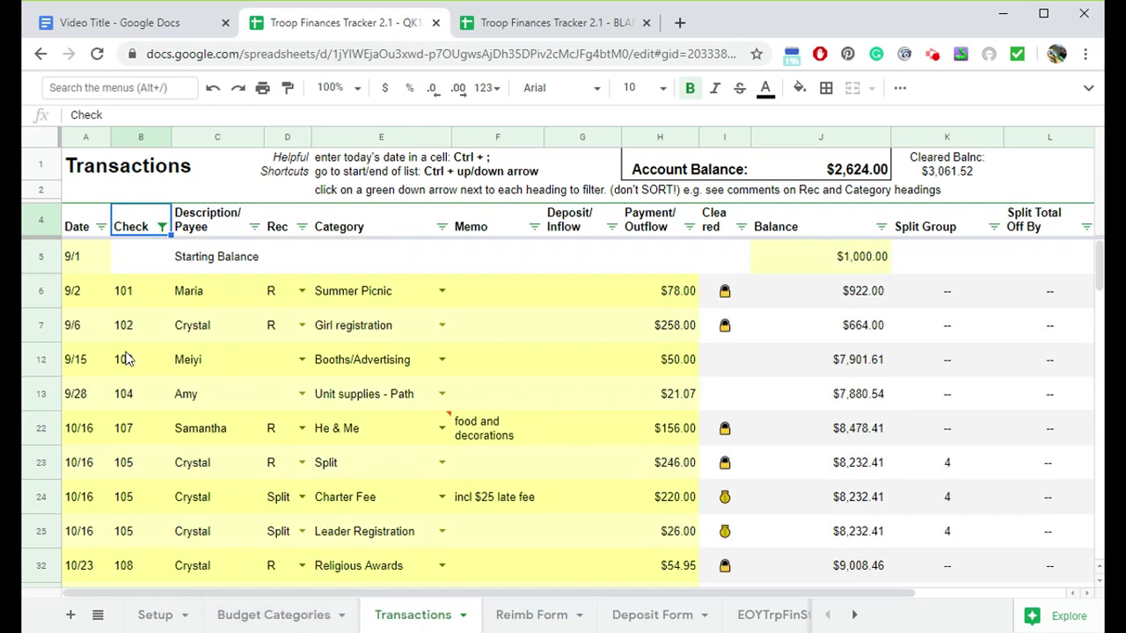
Examine the check numbers in the filtered transaction list for gaps, checking rows 25 and 32.
{"action": "scroll", "coordinate": [132, 352], "scroll_direction": "down", "scroll_amount": 7}
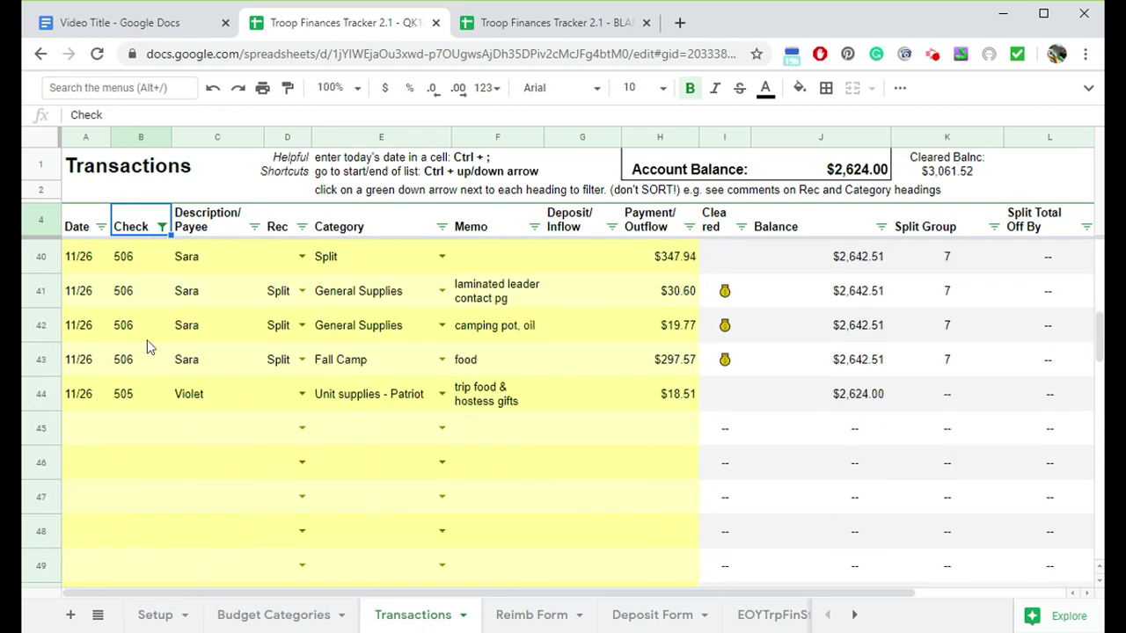
{"action": "scroll", "coordinate": [141, 351], "scroll_direction": "up", "scroll_amount": 4}
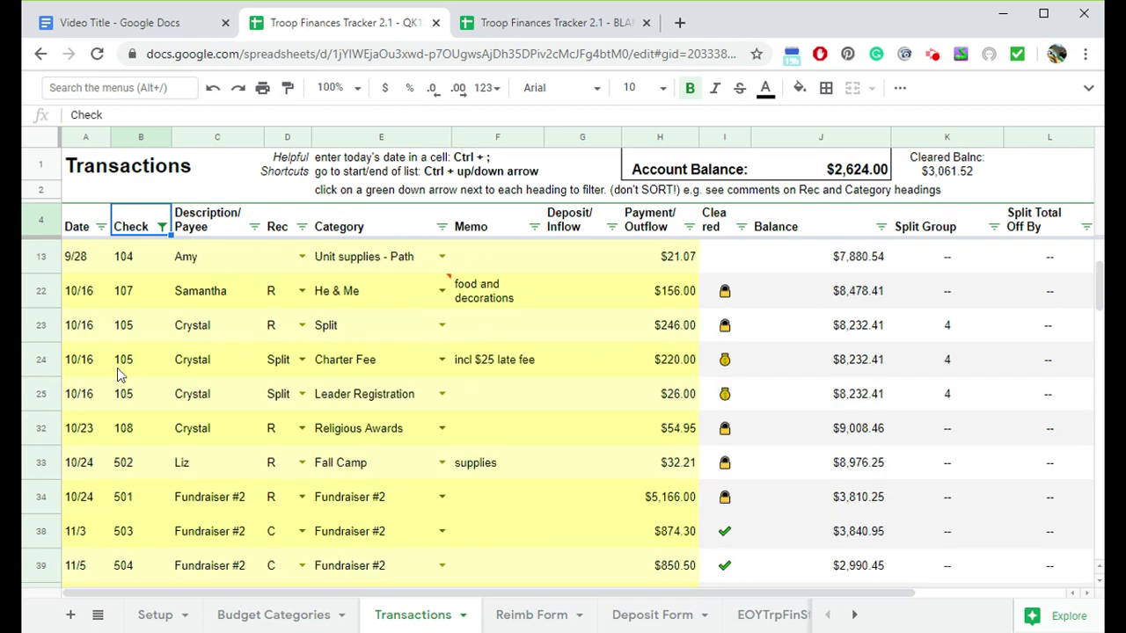
{"action": "left_click", "coordinate": [42, 396]}
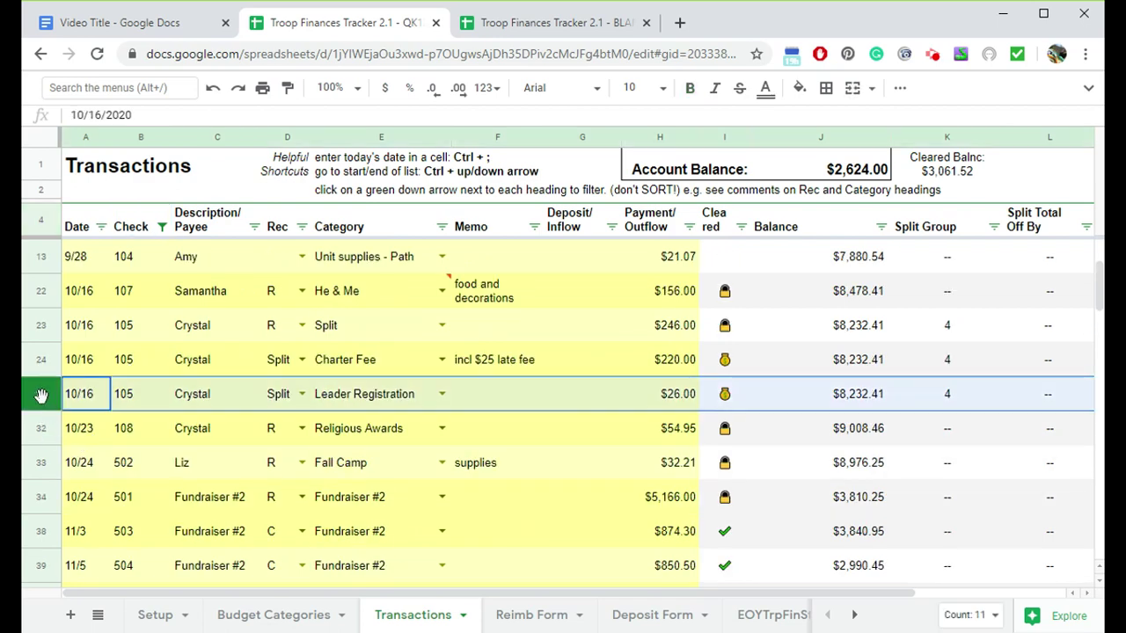
{"action": "left_click", "coordinate": [41, 431]}
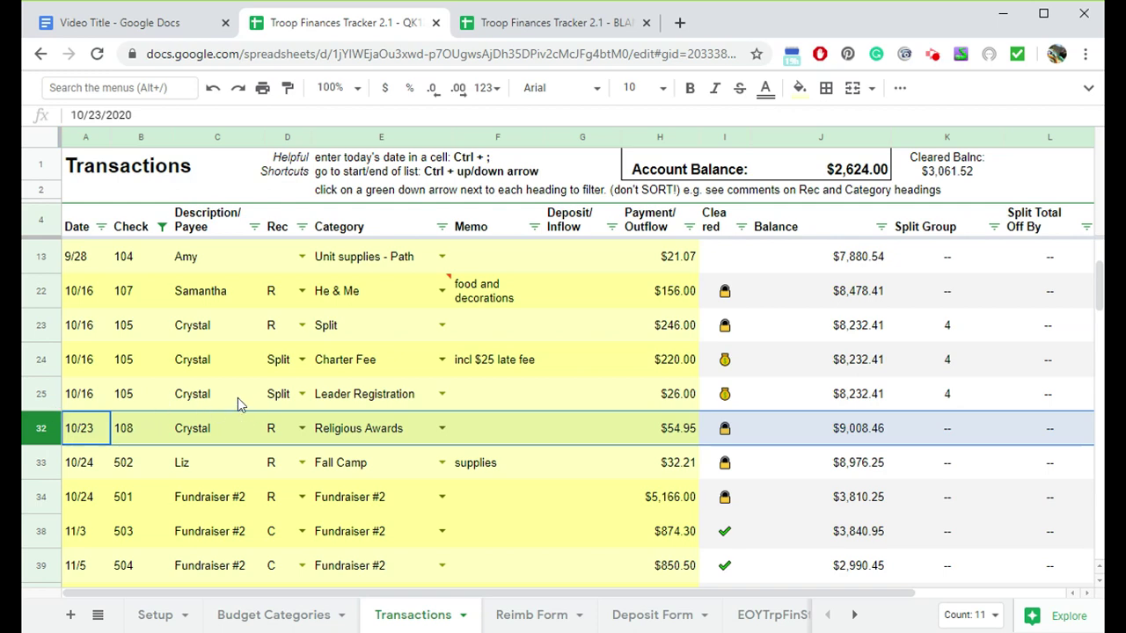
{"action": "scroll", "coordinate": [162, 356], "scroll_direction": "up", "scroll_amount": 2}
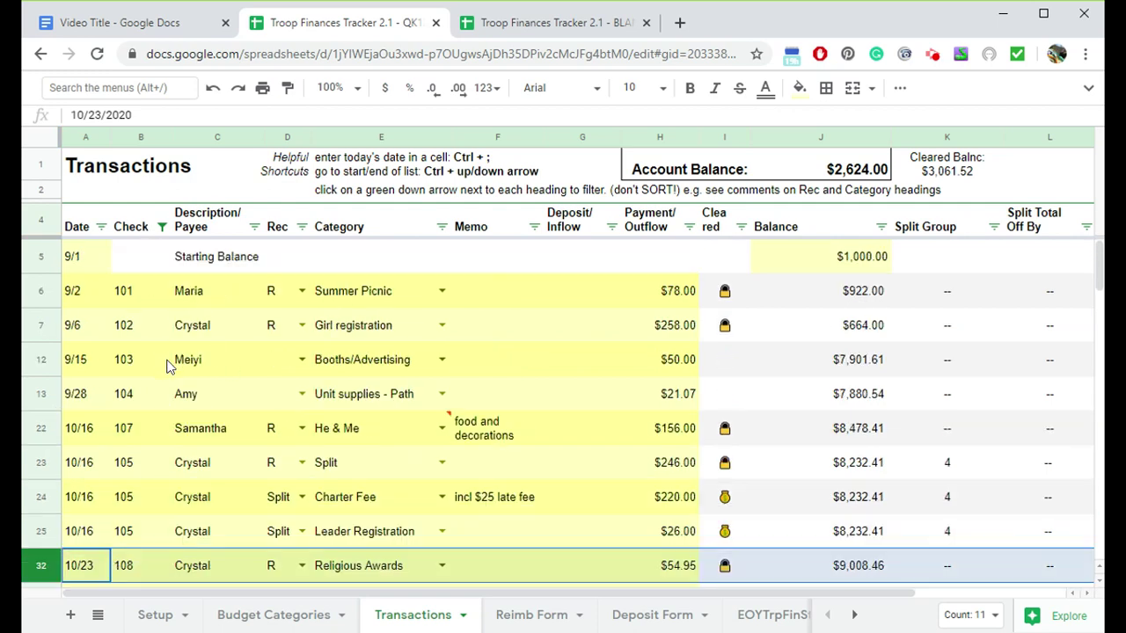
{"action": "scroll", "coordinate": [132, 431], "scroll_direction": "down", "scroll_amount": 4}
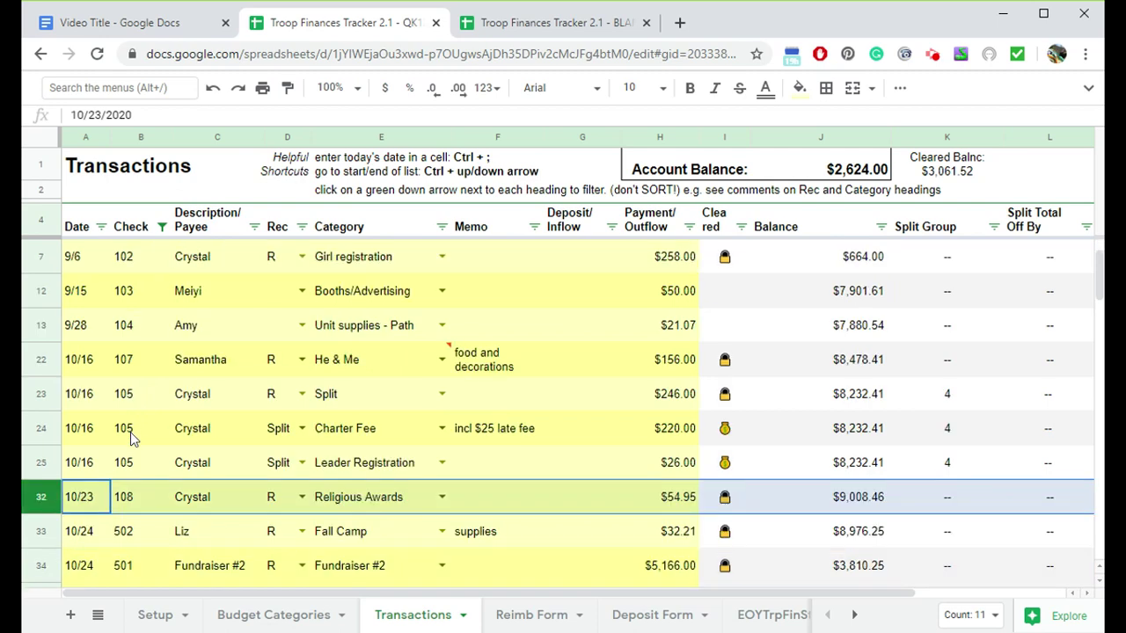
{"action": "scroll", "coordinate": [127, 440], "scroll_direction": "down", "scroll_amount": 1}
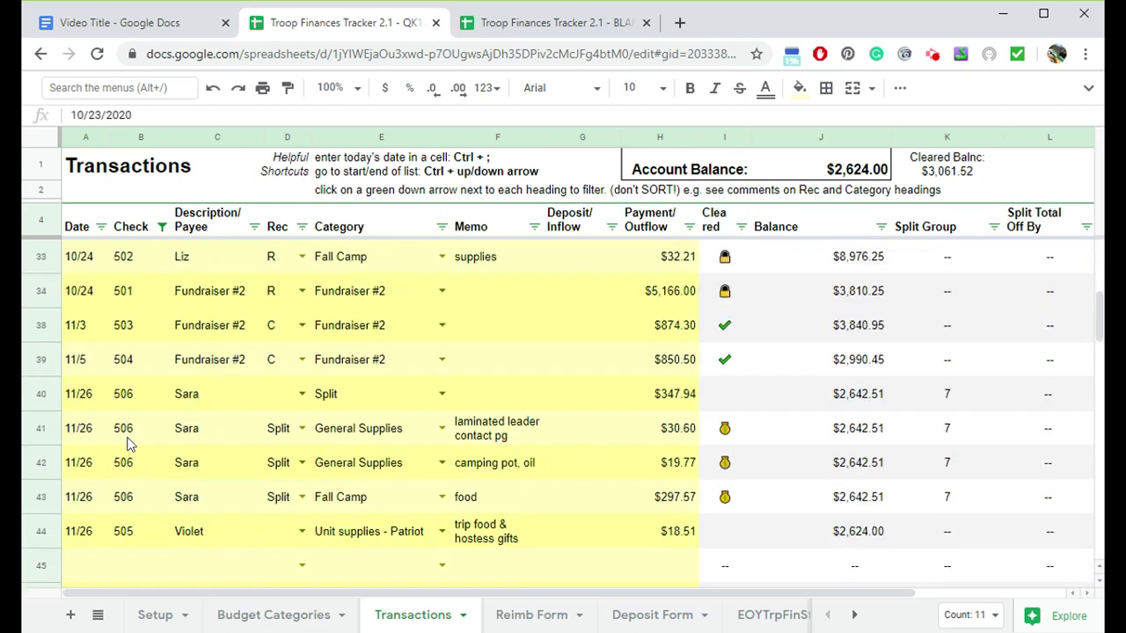
Restore all values in the Check column's filter.
{"action": "left_click", "coordinate": [161, 227]}
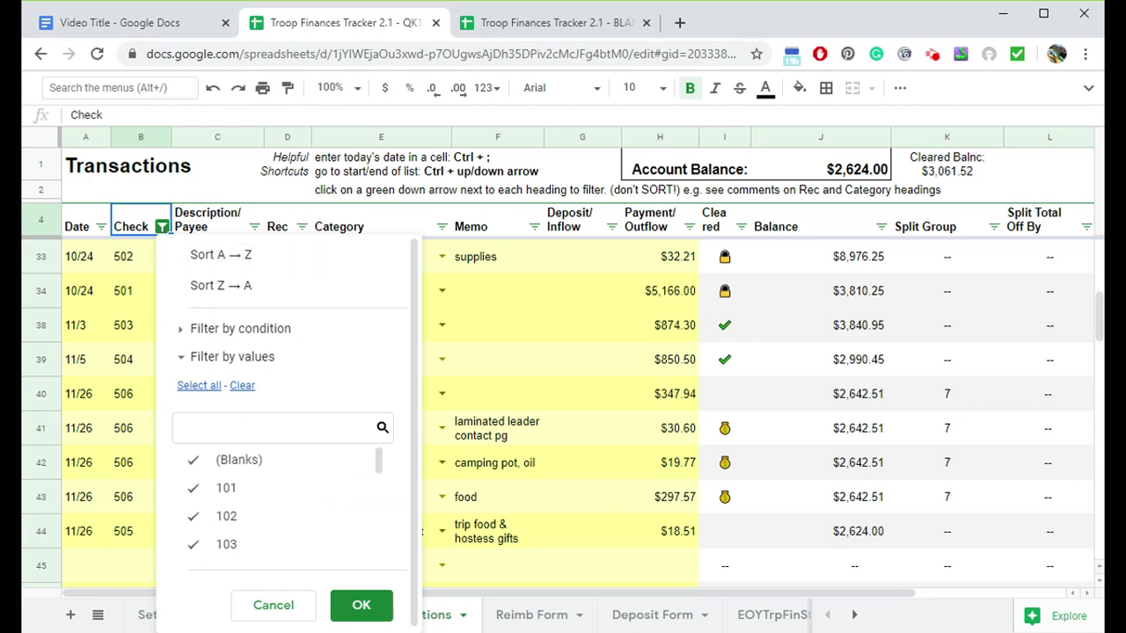
{"action": "left_click", "coordinate": [196, 387]}
{"action": "left_click", "coordinate": [361, 606]}
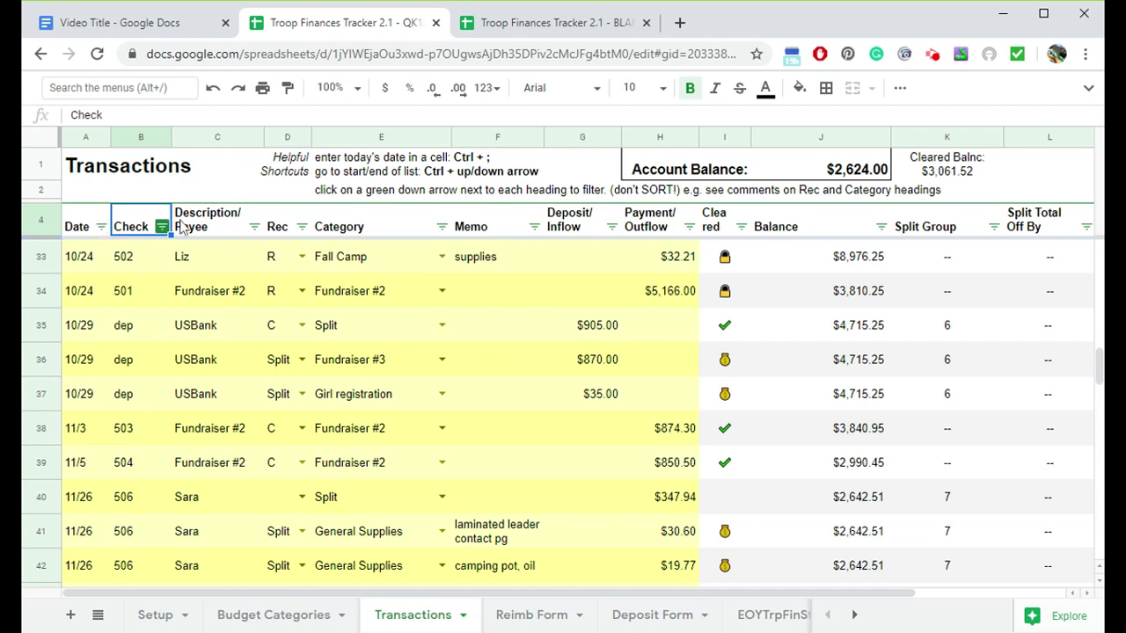
Filter the Description/Payee column by values to show only the payee of check 102, with every other value cleared.
{"action": "left_click", "coordinate": [253, 227]}
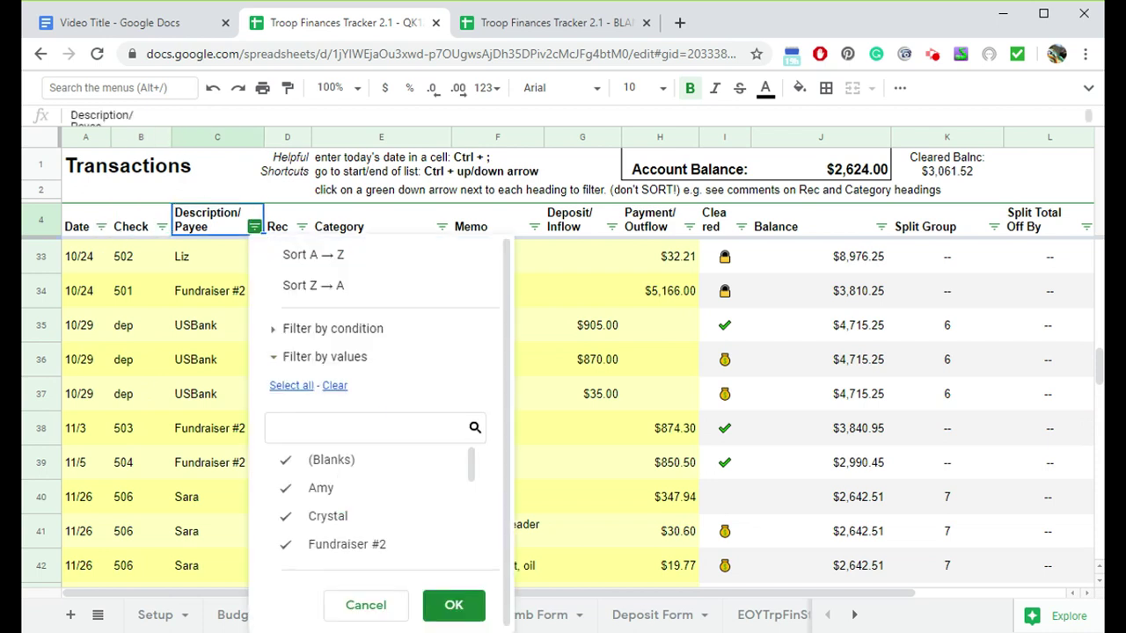
{"action": "left_click", "coordinate": [290, 466]}
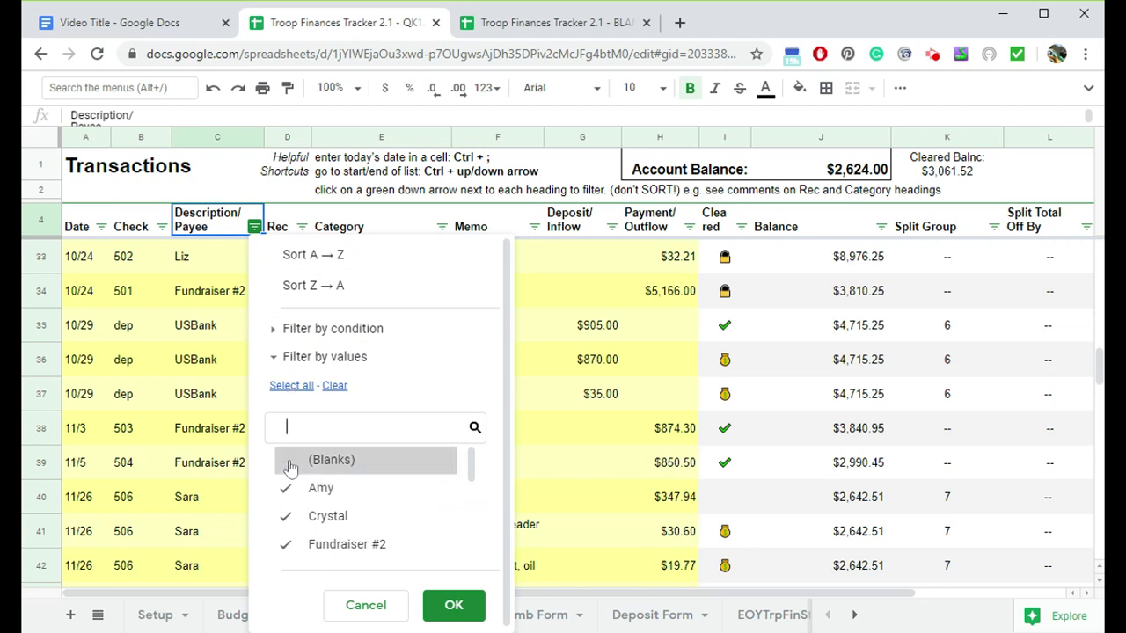
{"action": "left_click", "coordinate": [294, 489]}
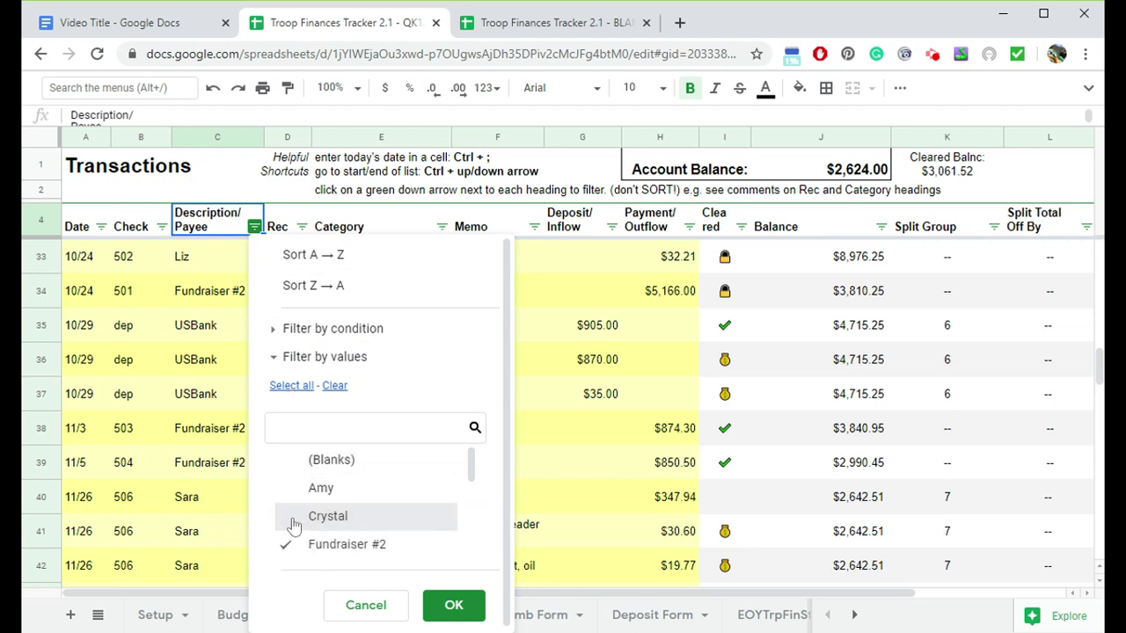
{"action": "left_click", "coordinate": [291, 544]}
{"action": "scroll", "coordinate": [350, 525], "scroll_direction": "down", "scroll_amount": 1}
{"action": "scroll", "coordinate": [350, 525], "scroll_direction": "down", "scroll_amount": 3}
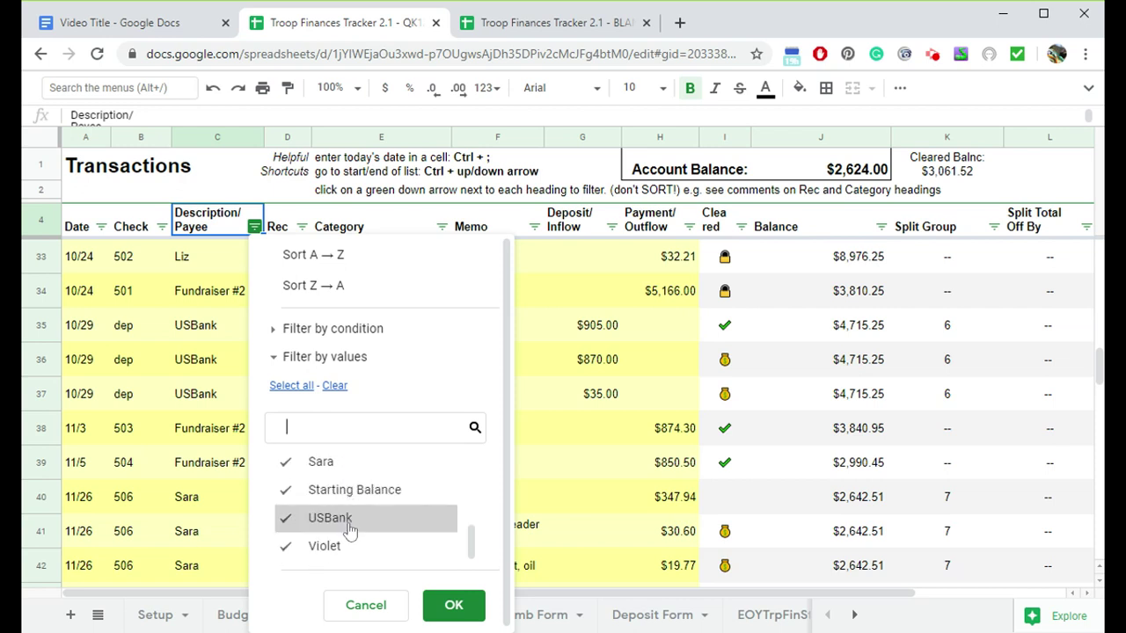
{"action": "left_click", "coordinate": [335, 386]}
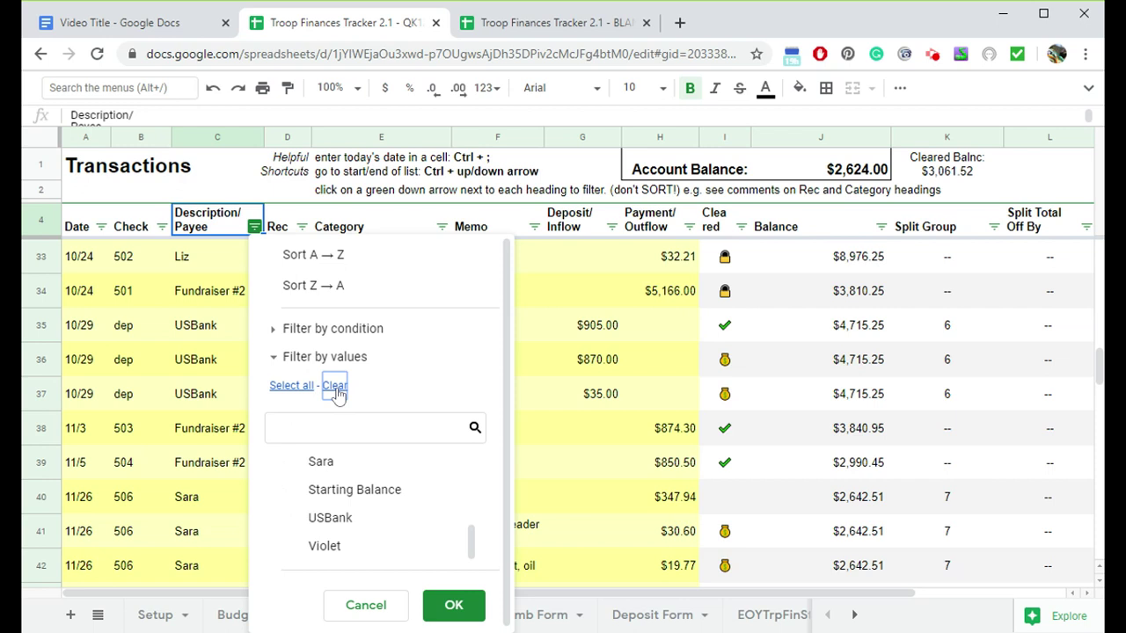
{"action": "scroll", "coordinate": [364, 526], "scroll_direction": "up", "scroll_amount": 5}
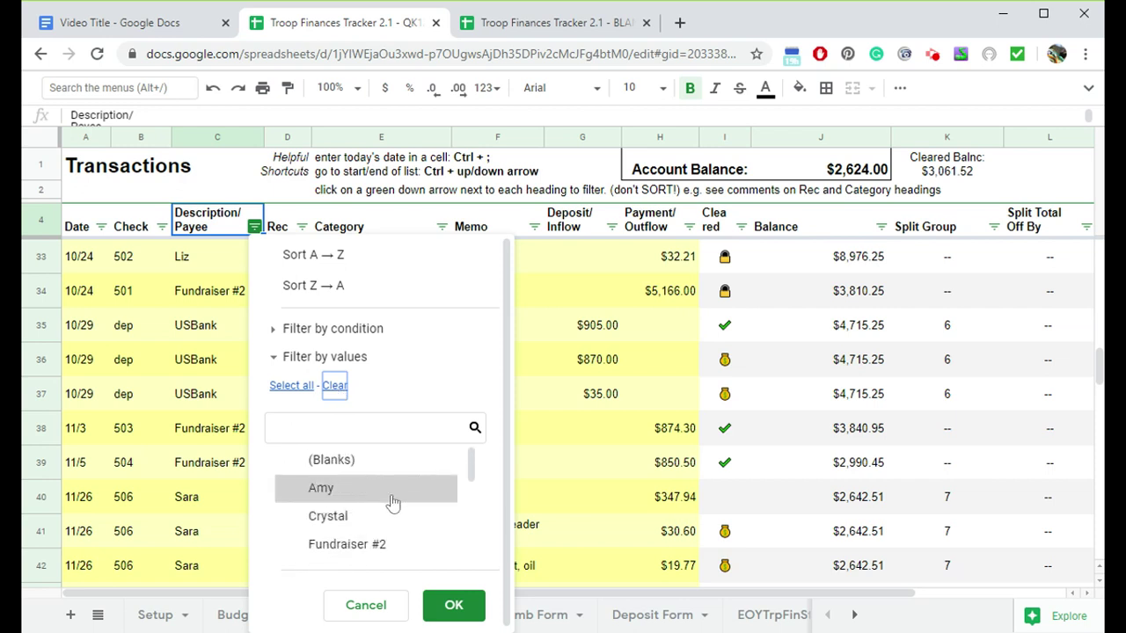
{"action": "left_click", "coordinate": [325, 524]}
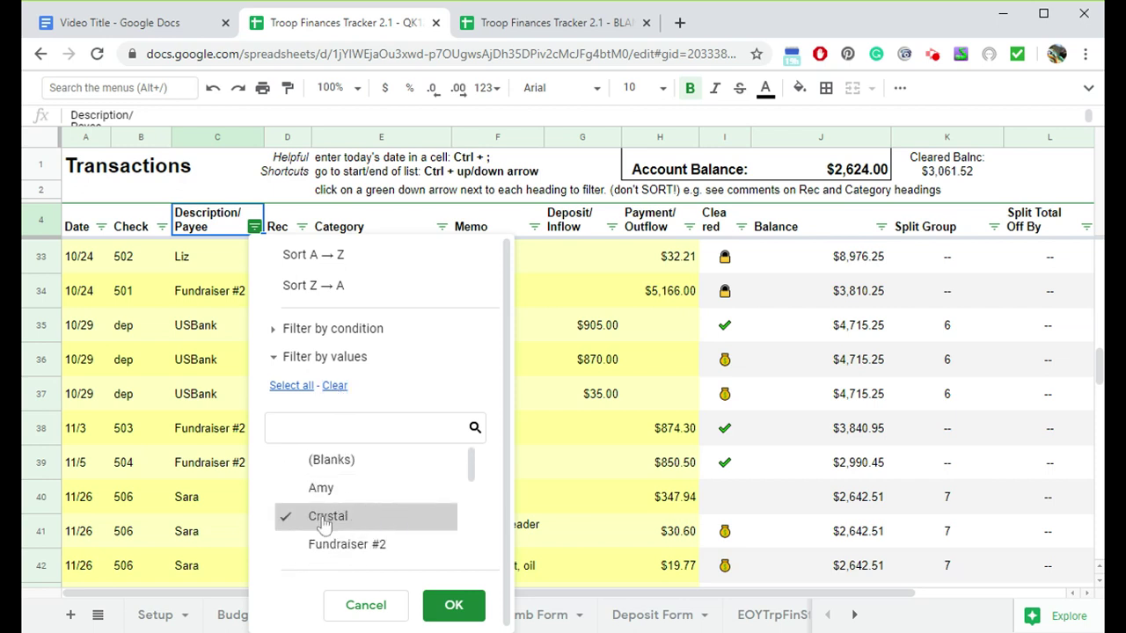
{"action": "left_click", "coordinate": [453, 604]}
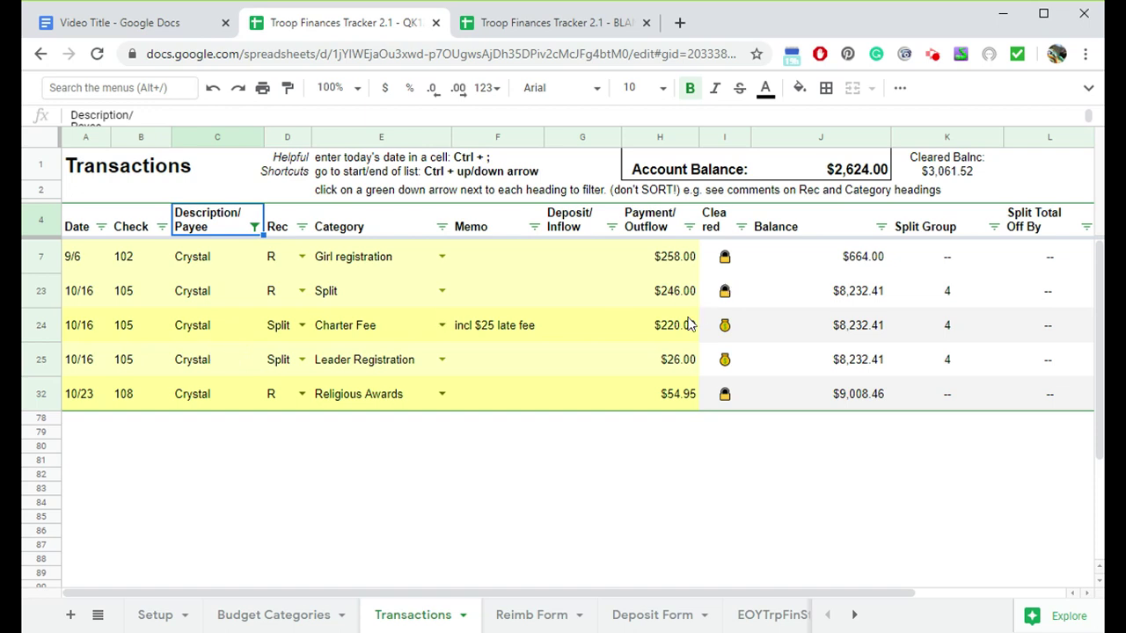
Restore all values in the Description/Payee column's filter.
{"action": "left_click", "coordinate": [255, 229]}
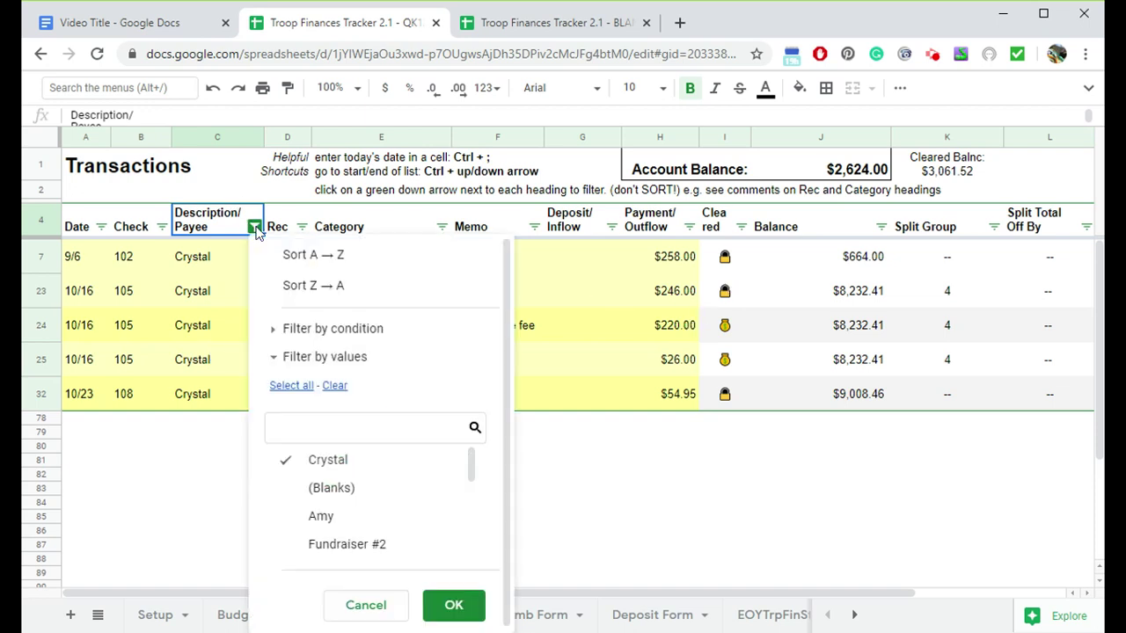
{"action": "left_click", "coordinate": [295, 389]}
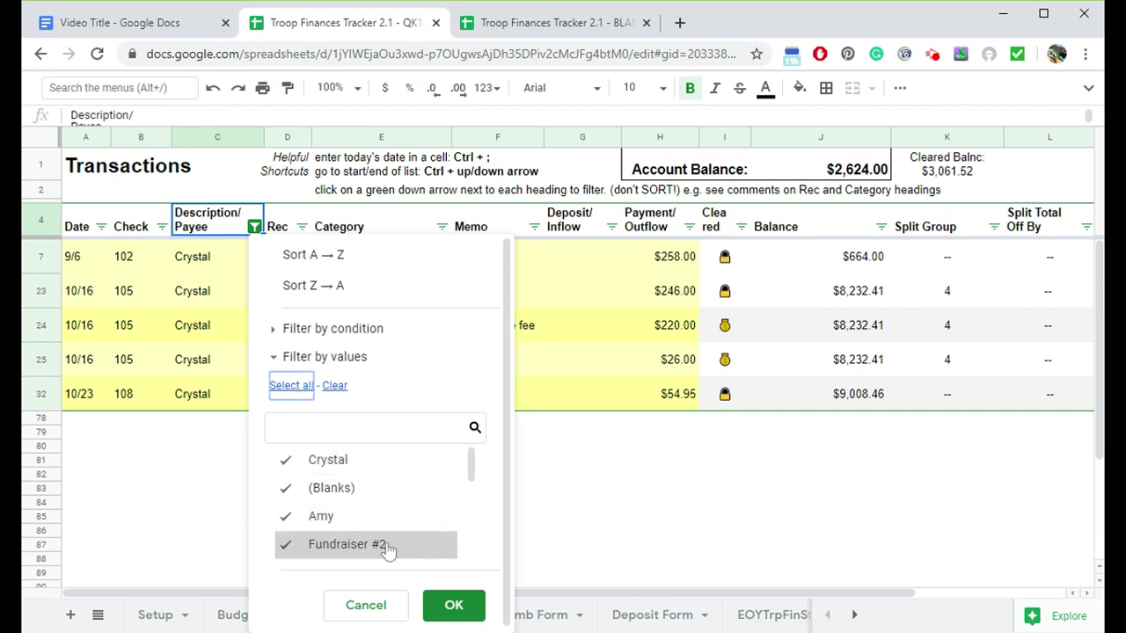
{"action": "left_click", "coordinate": [453, 606]}
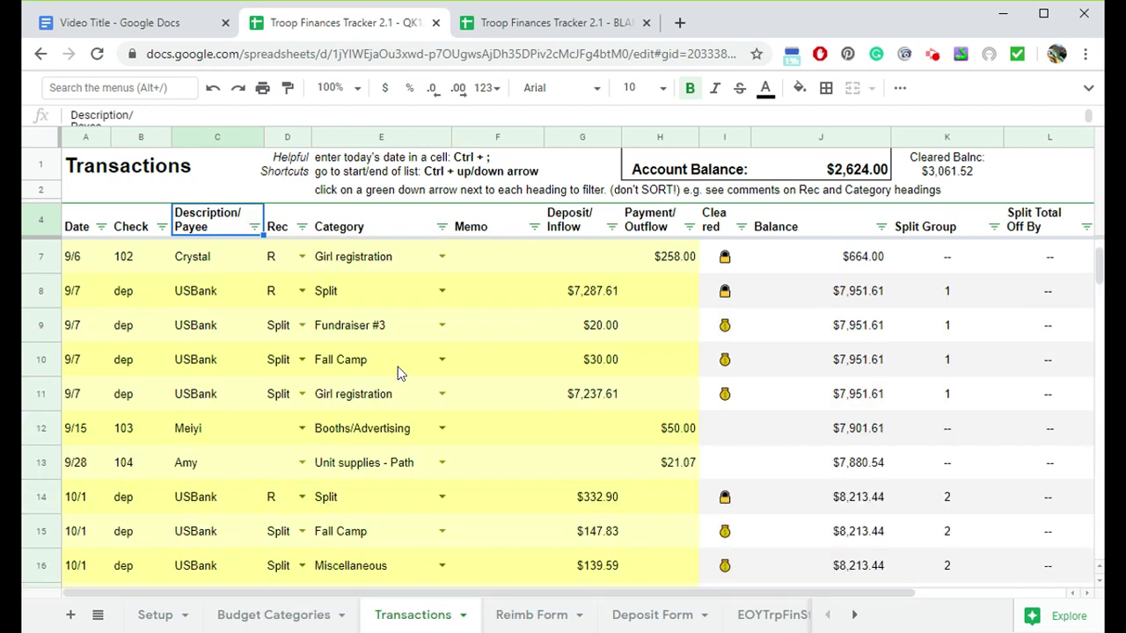
View the Rec column's filter values without applying a filter, and select the 9/7 Split rows 9 to 11.
{"action": "left_click", "coordinate": [283, 228]}
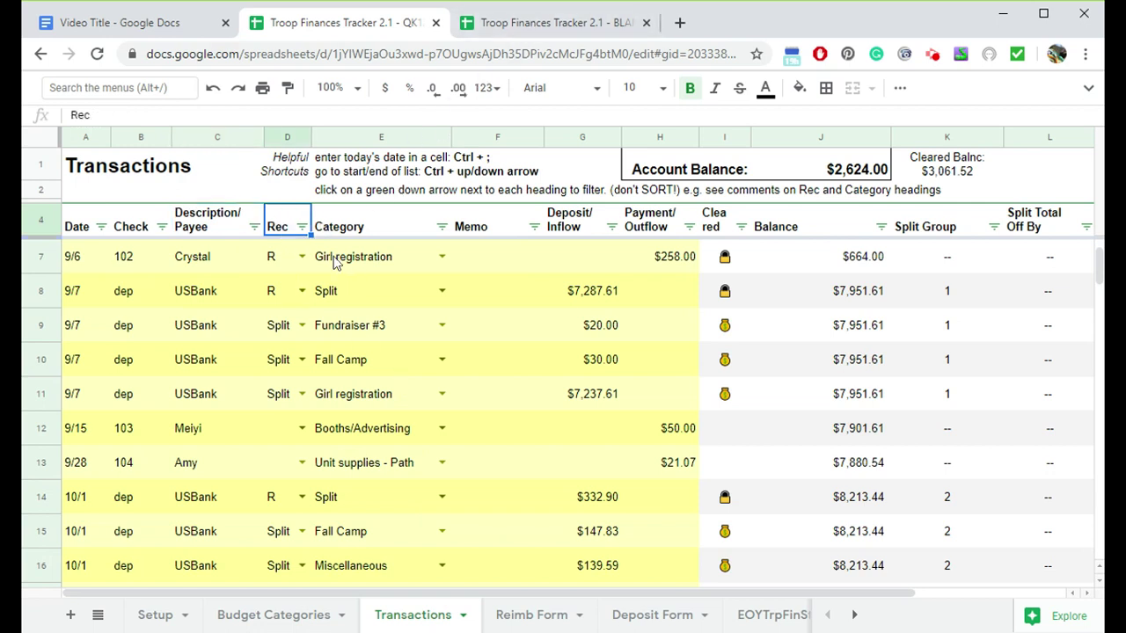
{"action": "left_click", "coordinate": [301, 227]}
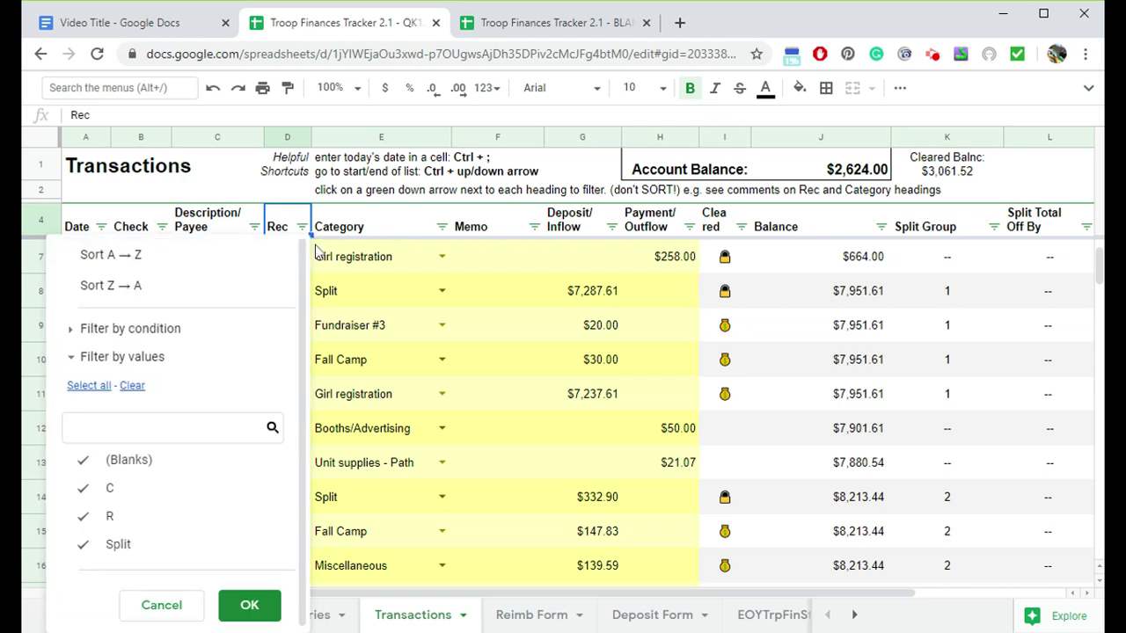
{"action": "left_click", "coordinate": [379, 436]}
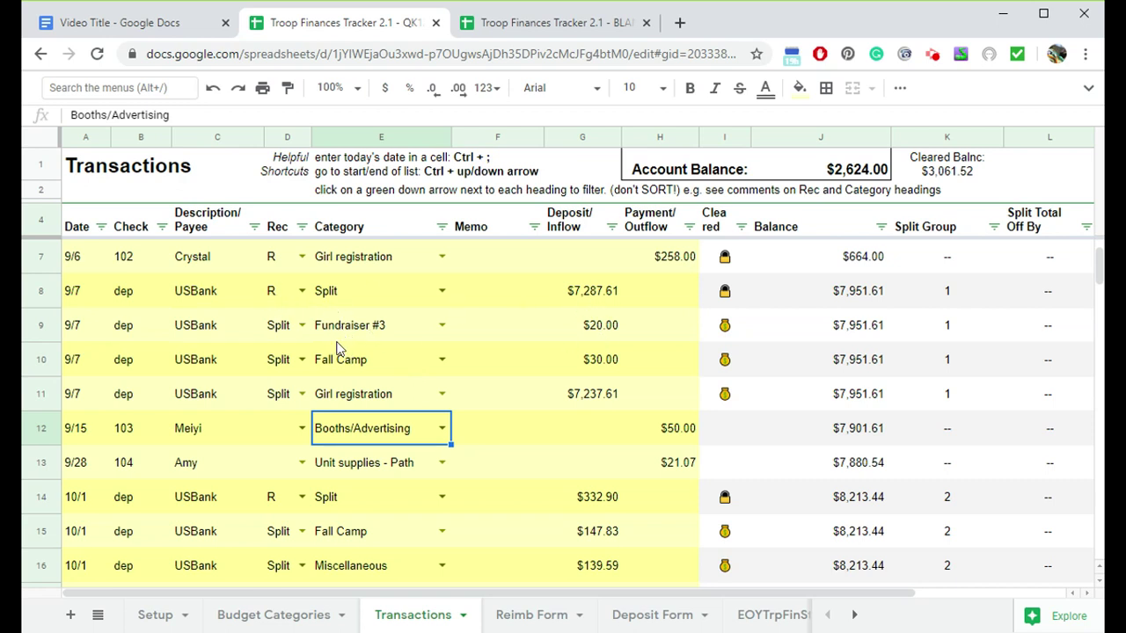
{"action": "left_click_drag", "start_coordinate": [41, 326], "coordinate": [41, 394]}
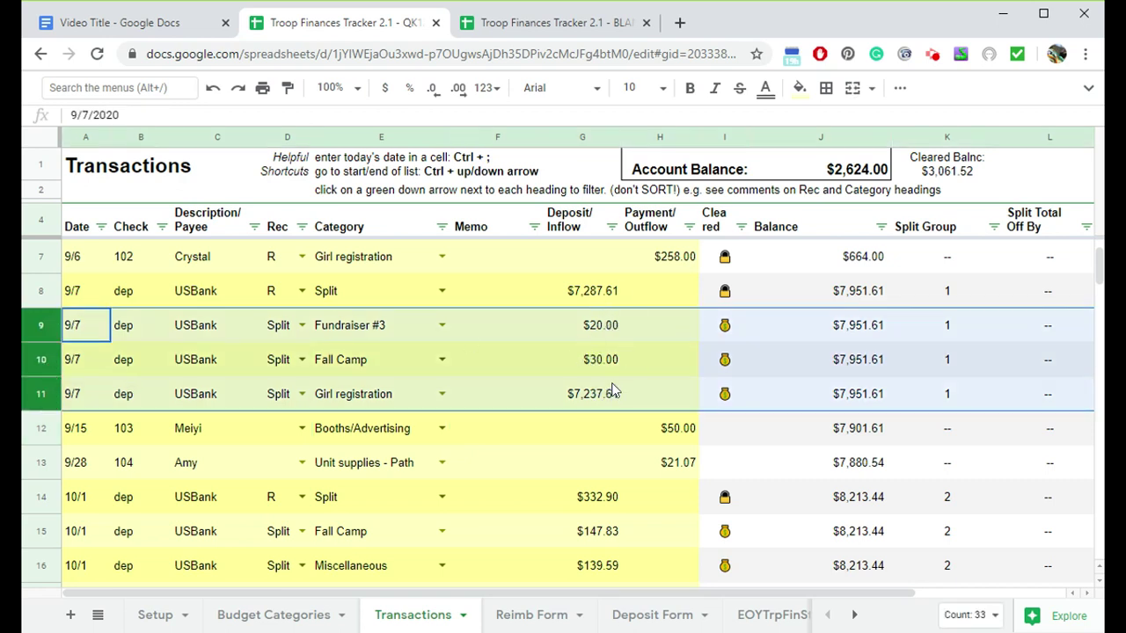
Filter the Rec column by values to hide the Split and R entries.
{"action": "left_click", "coordinate": [302, 226]}
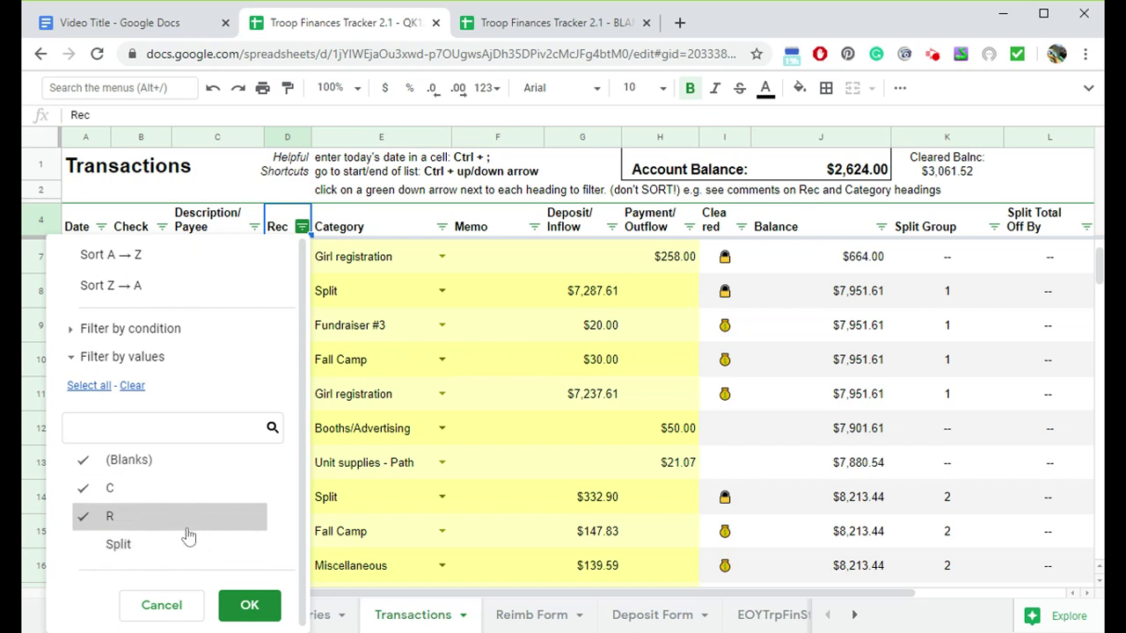
{"action": "left_click", "coordinate": [86, 519]}
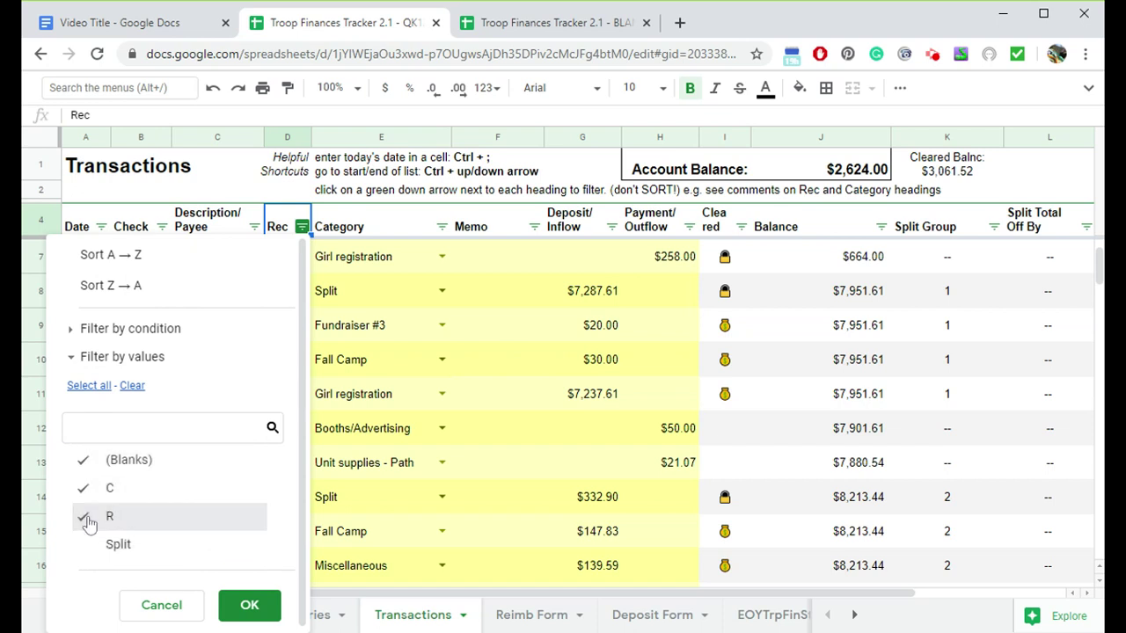
{"action": "left_click", "coordinate": [249, 607]}
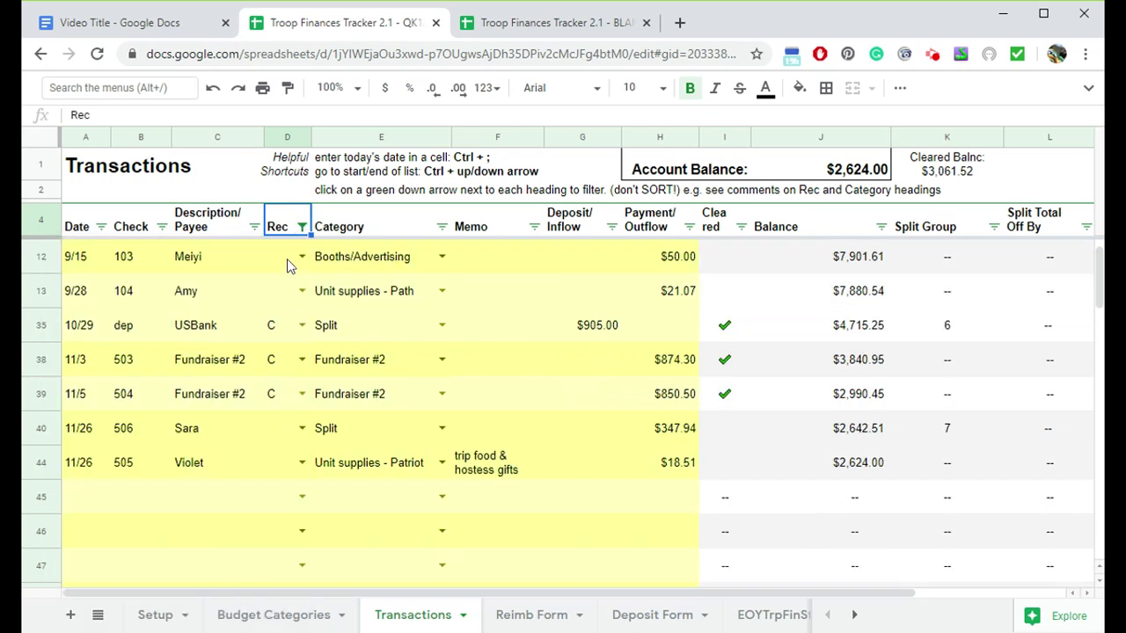
Restore all values in the Rec column's filter.
{"action": "scroll", "coordinate": [296, 352], "scroll_direction": "up", "scroll_amount": 1}
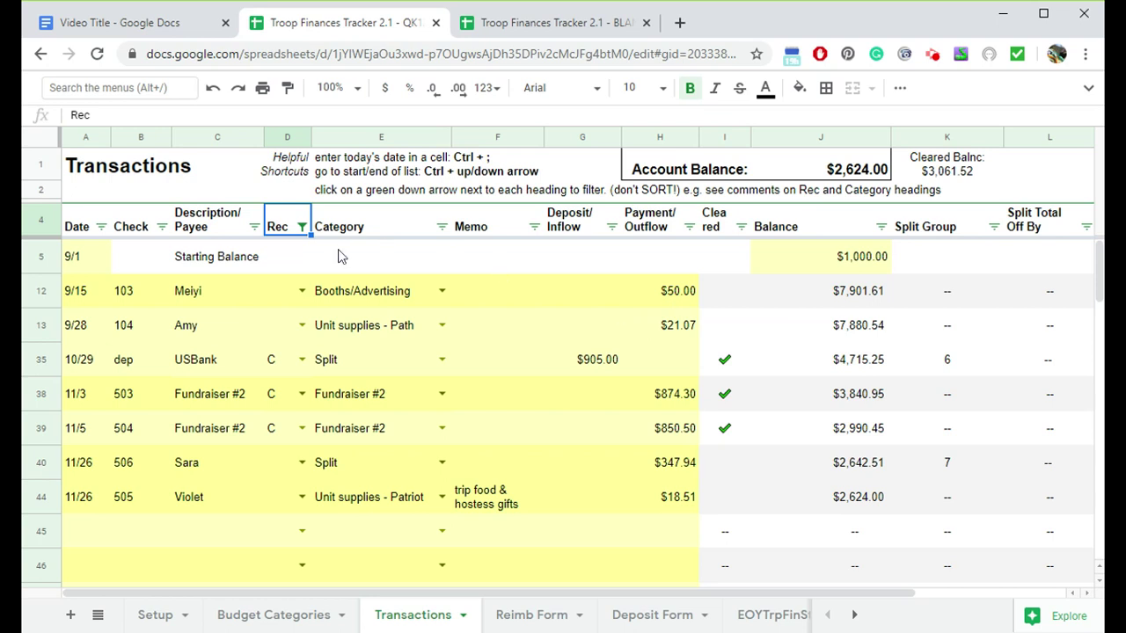
{"action": "left_click", "coordinate": [301, 227]}
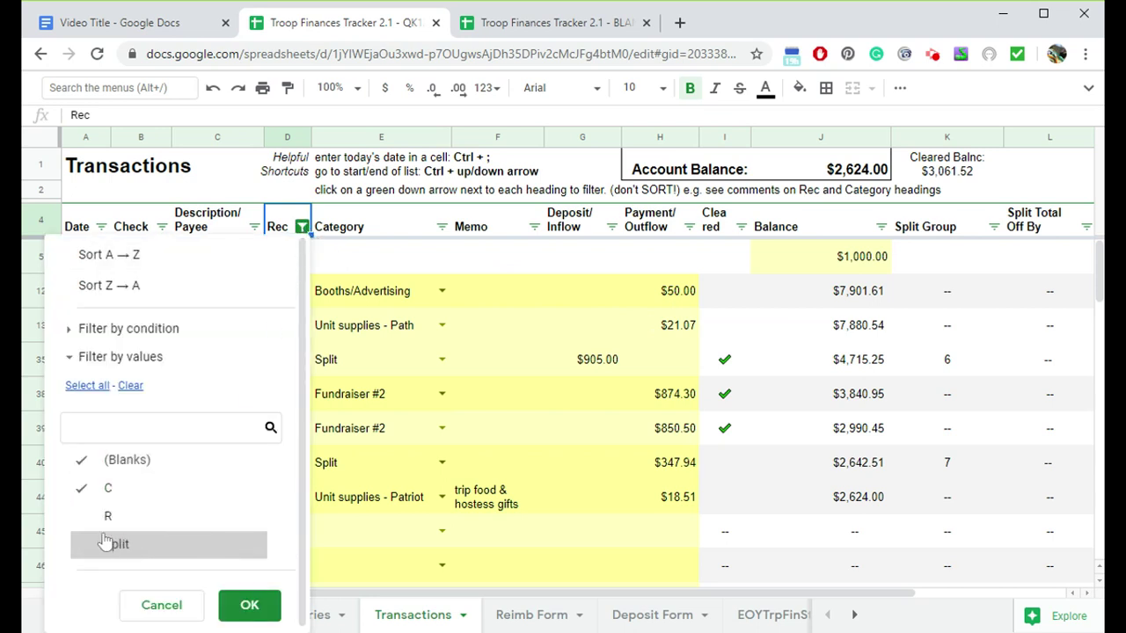
{"action": "left_click", "coordinate": [87, 387]}
{"action": "left_click", "coordinate": [251, 605]}
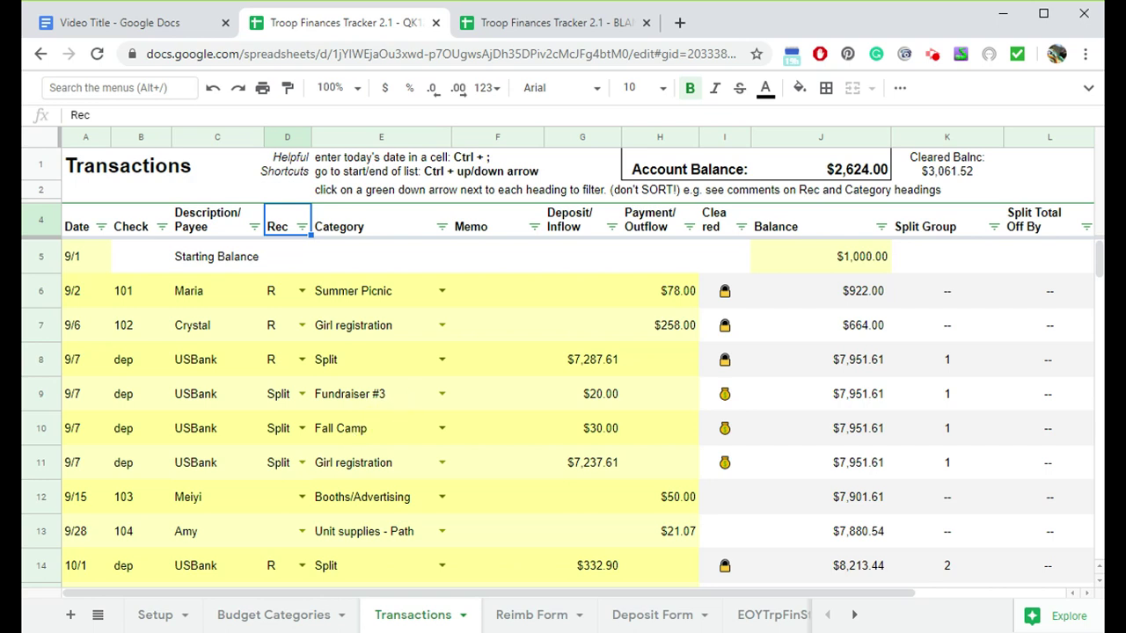
Filter the Deposit/Inflow column by condition to show only amounts greater than or equal to 120.
{"action": "scroll", "coordinate": [509, 380], "scroll_direction": "down", "scroll_amount": 3}
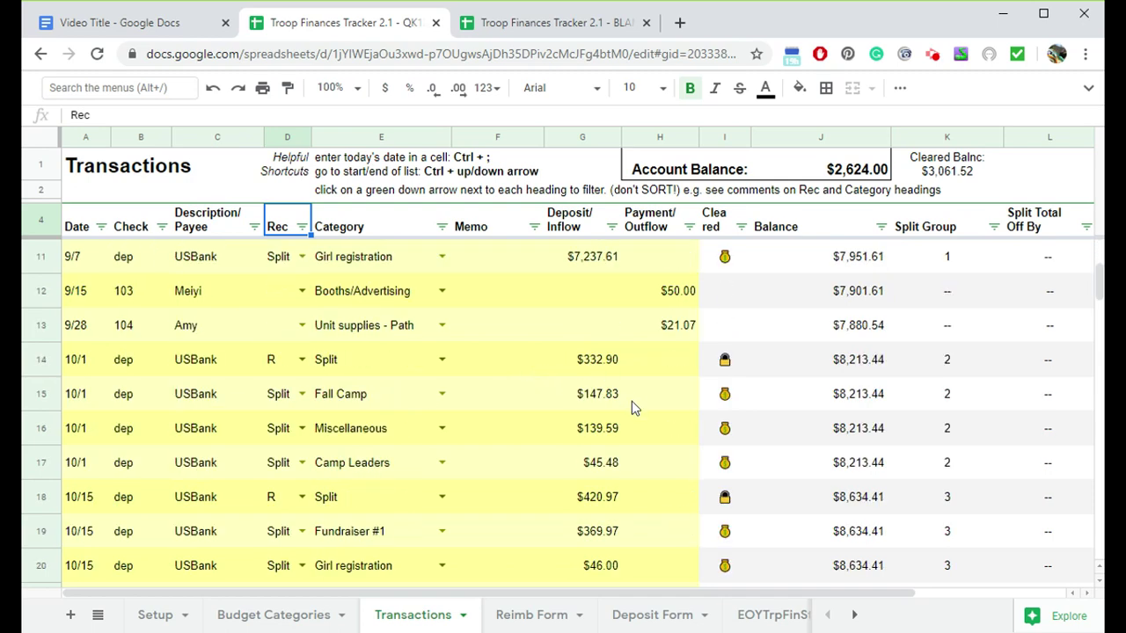
{"action": "scroll", "coordinate": [635, 388], "scroll_direction": "down", "scroll_amount": 2}
{"action": "scroll", "coordinate": [620, 388], "scroll_direction": "down", "scroll_amount": 2}
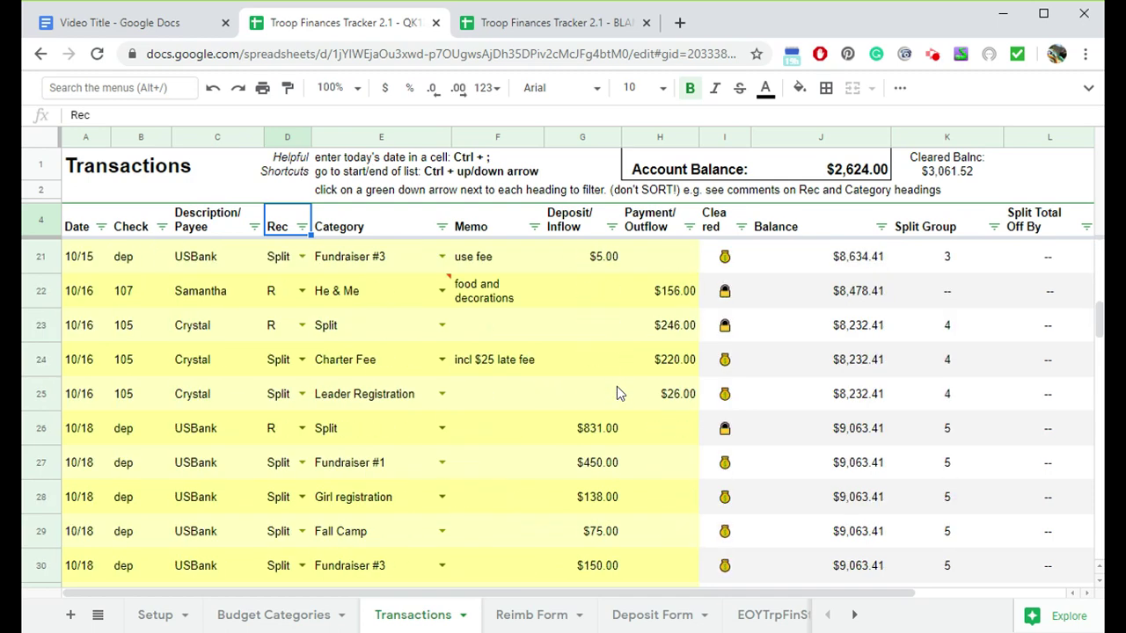
{"action": "scroll", "coordinate": [616, 385], "scroll_direction": "down", "scroll_amount": 1}
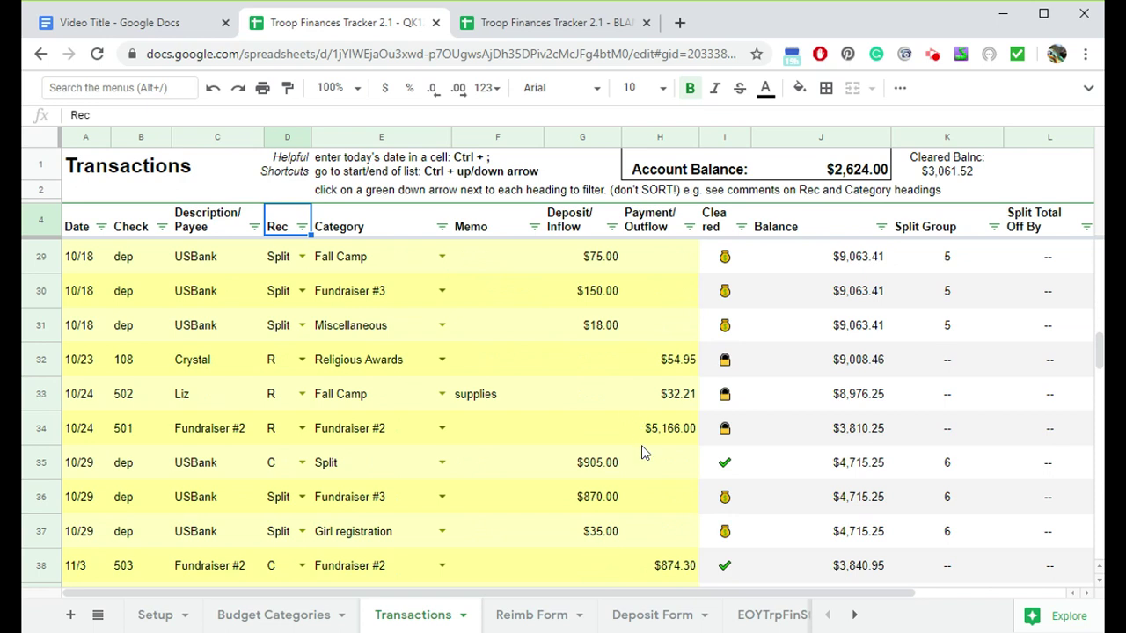
{"action": "left_click", "coordinate": [611, 227]}
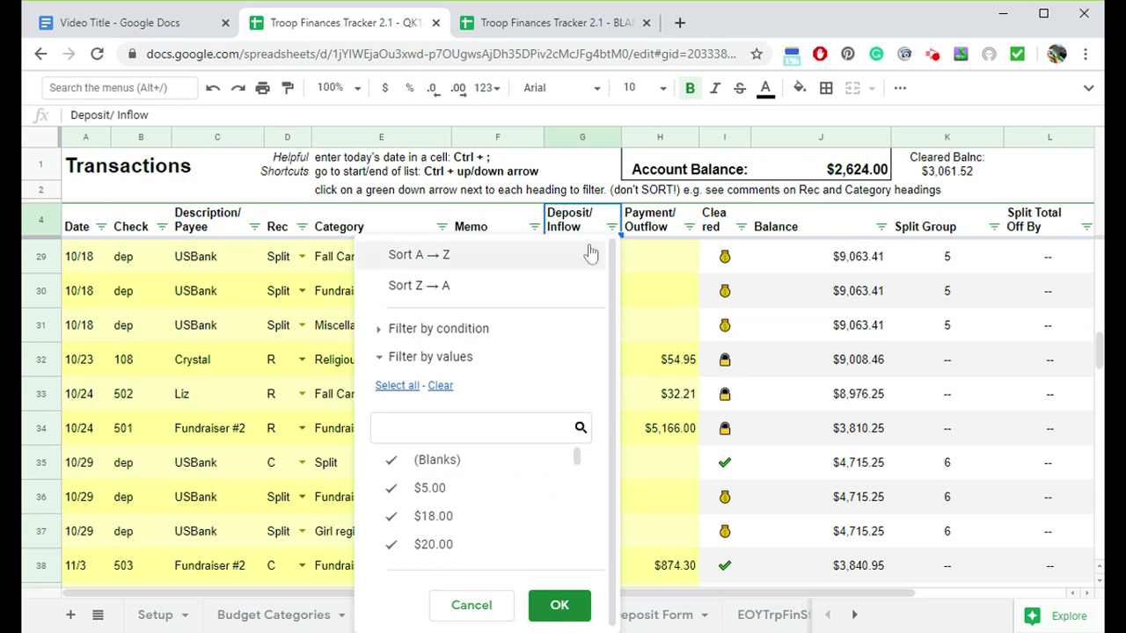
{"action": "left_click", "coordinate": [419, 330]}
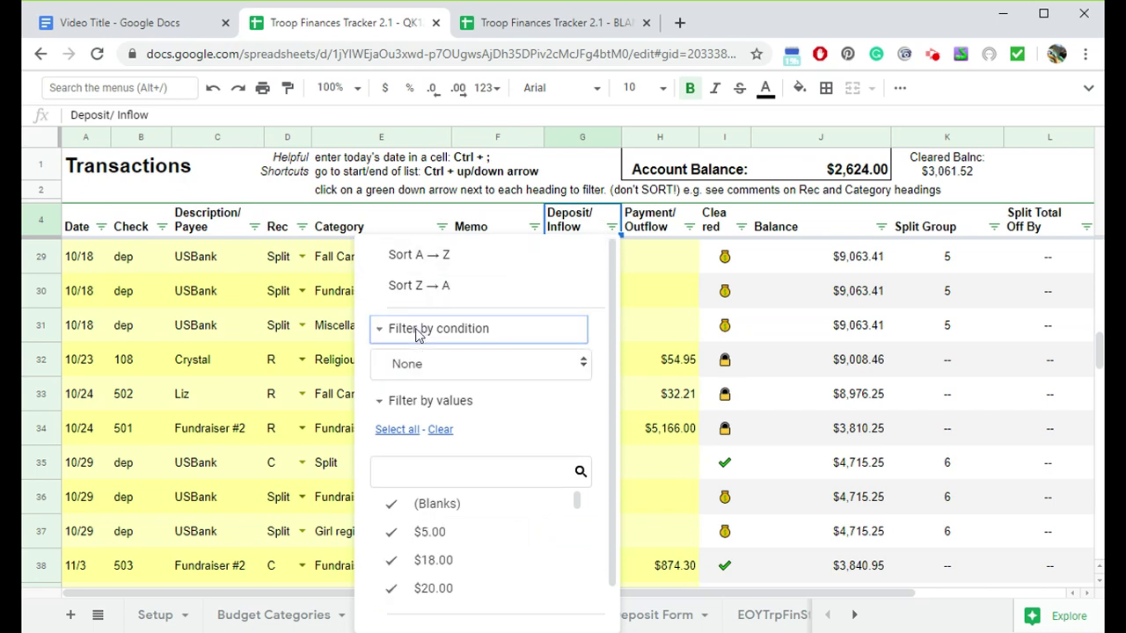
{"action": "left_click", "coordinate": [431, 370]}
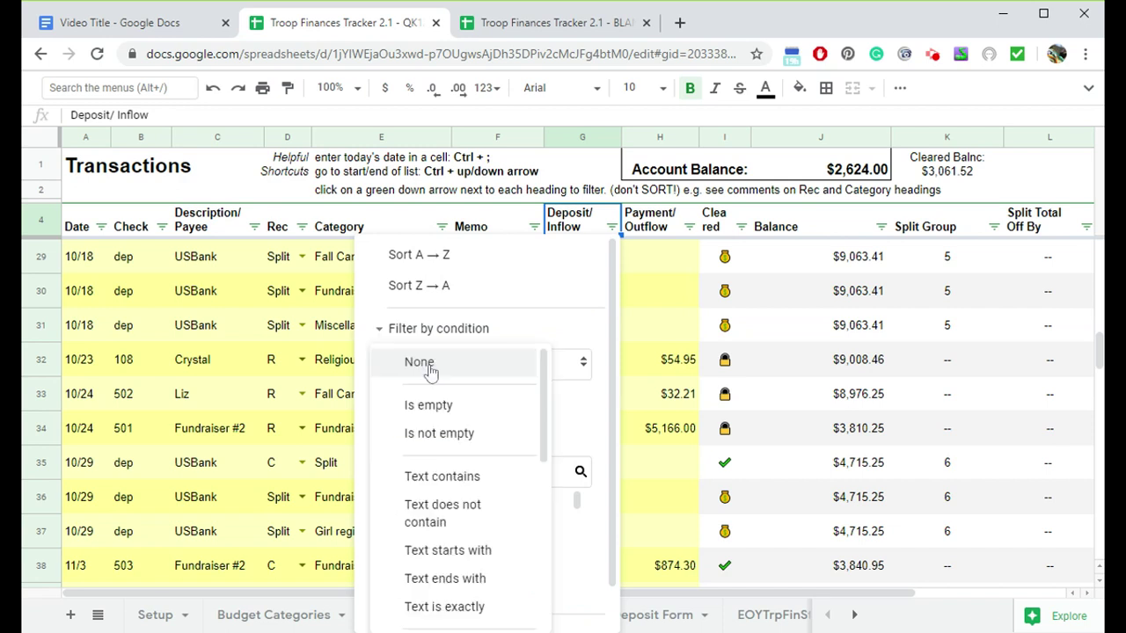
{"action": "scroll", "coordinate": [475, 396], "scroll_direction": "down", "scroll_amount": 5}
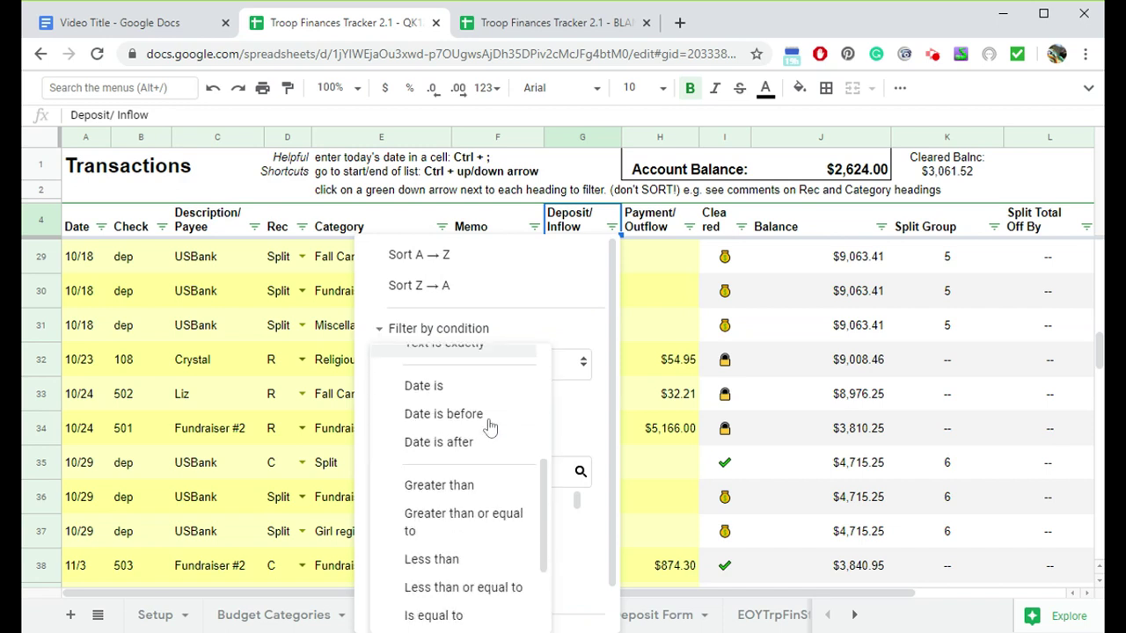
{"action": "scroll", "coordinate": [484, 427], "scroll_direction": "down", "scroll_amount": 2}
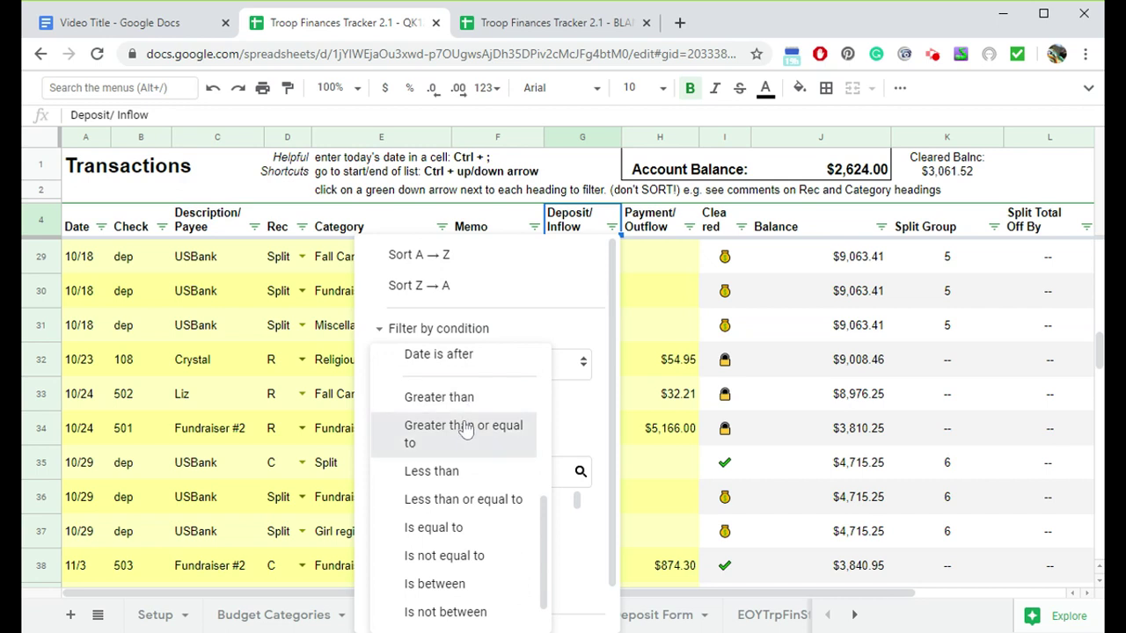
{"action": "left_click", "coordinate": [466, 428]}
{"action": "left_click", "coordinate": [466, 404]}
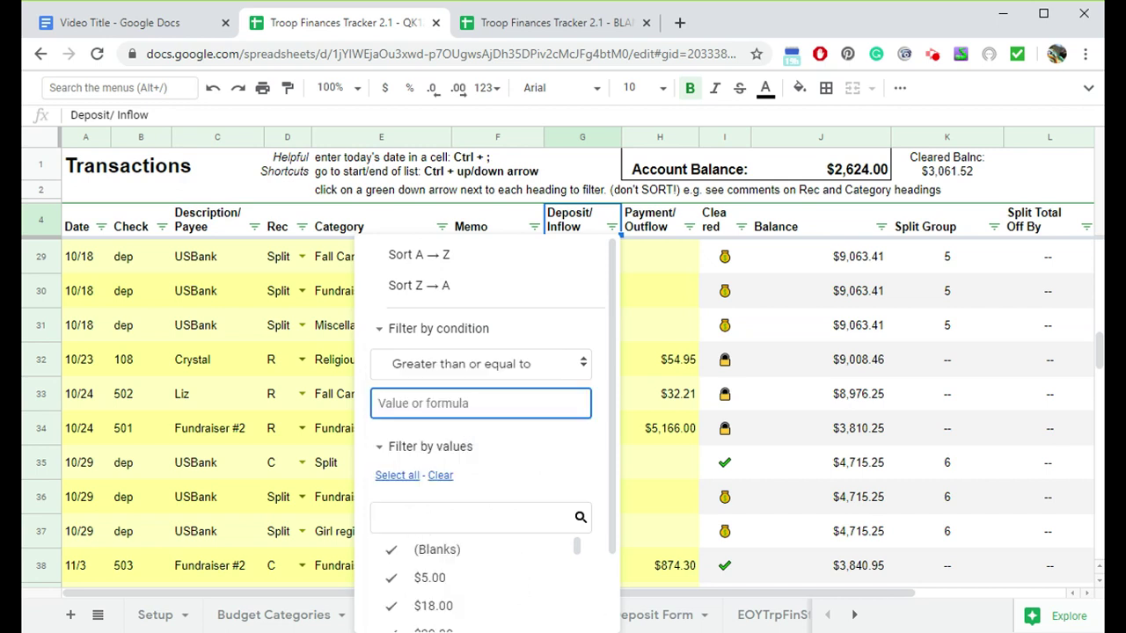
{"action": "type", "text": "120"}
{"action": "scroll", "coordinate": [504, 437], "scroll_direction": "down", "scroll_amount": 2}
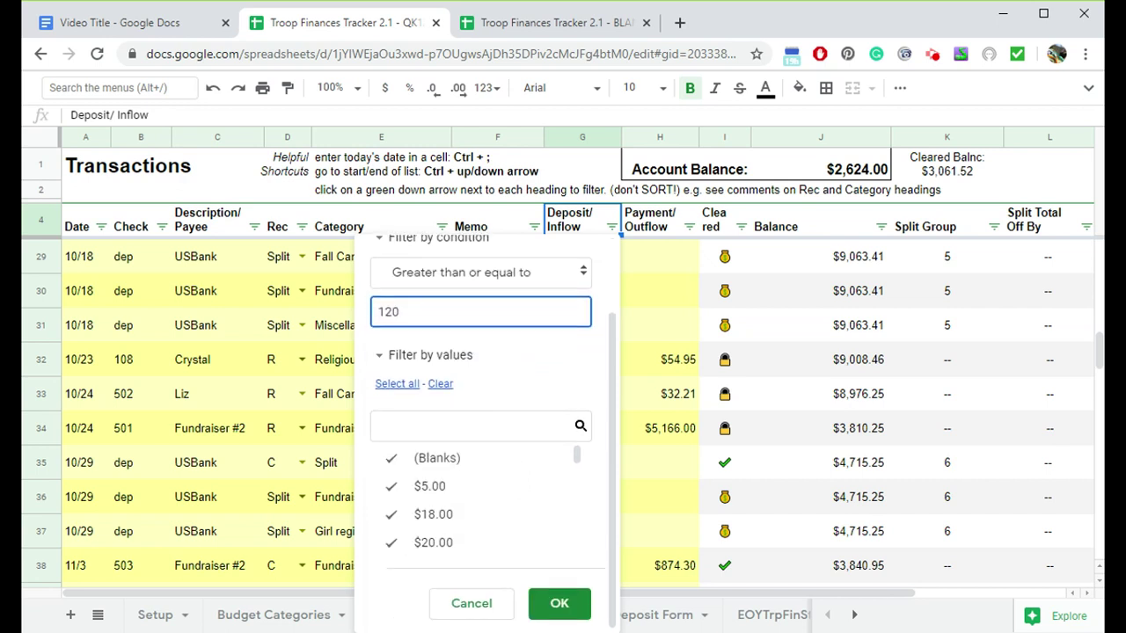
{"action": "left_click", "coordinate": [558, 604]}
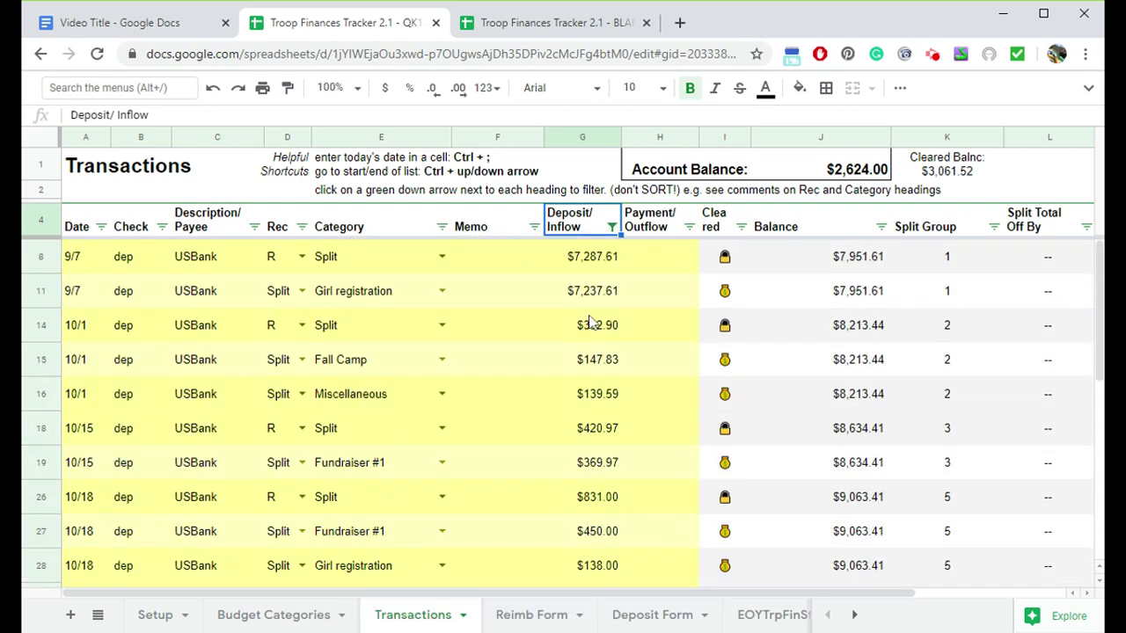
Review the filtered deposits and reset the Deposit/Inflow column's filter condition to None.
{"action": "scroll", "coordinate": [613, 499], "scroll_direction": "down", "scroll_amount": 2}
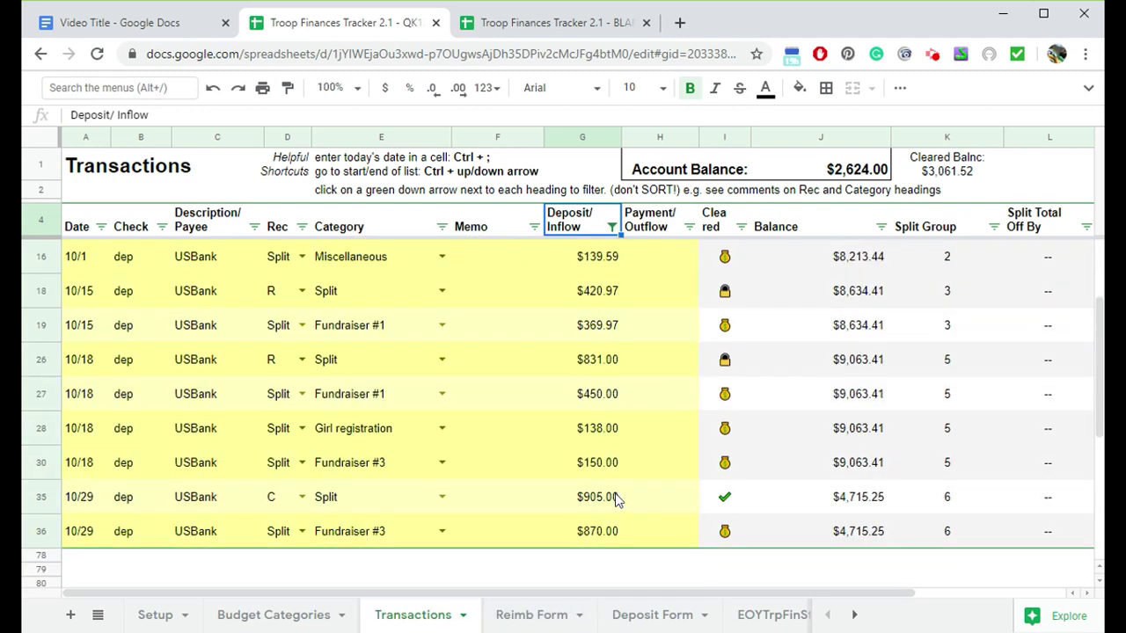
{"action": "left_click", "coordinate": [614, 227]}
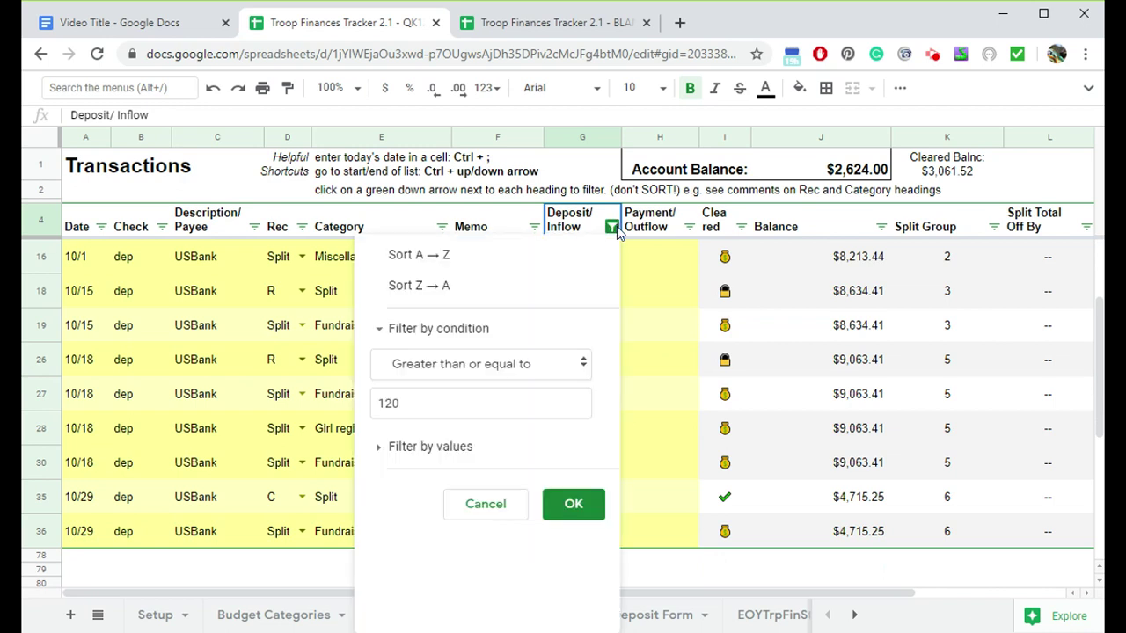
{"action": "left_click", "coordinate": [515, 365]}
{"action": "scroll", "coordinate": [468, 182], "scroll_direction": "up", "scroll_amount": 3}
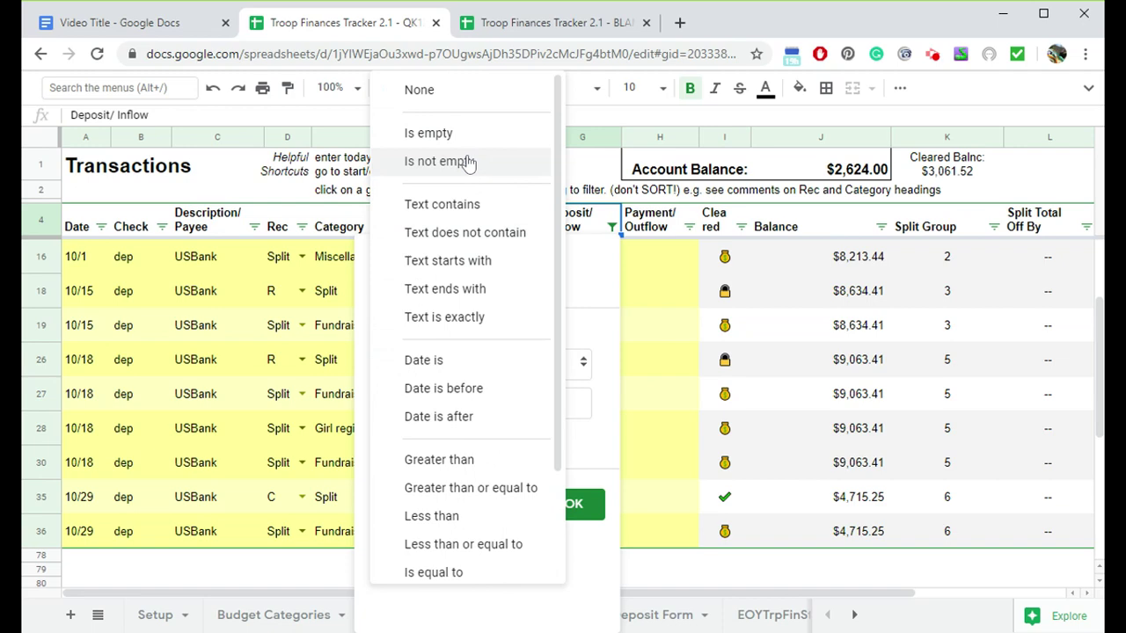
{"action": "left_click", "coordinate": [419, 90]}
{"action": "left_click", "coordinate": [570, 459]}
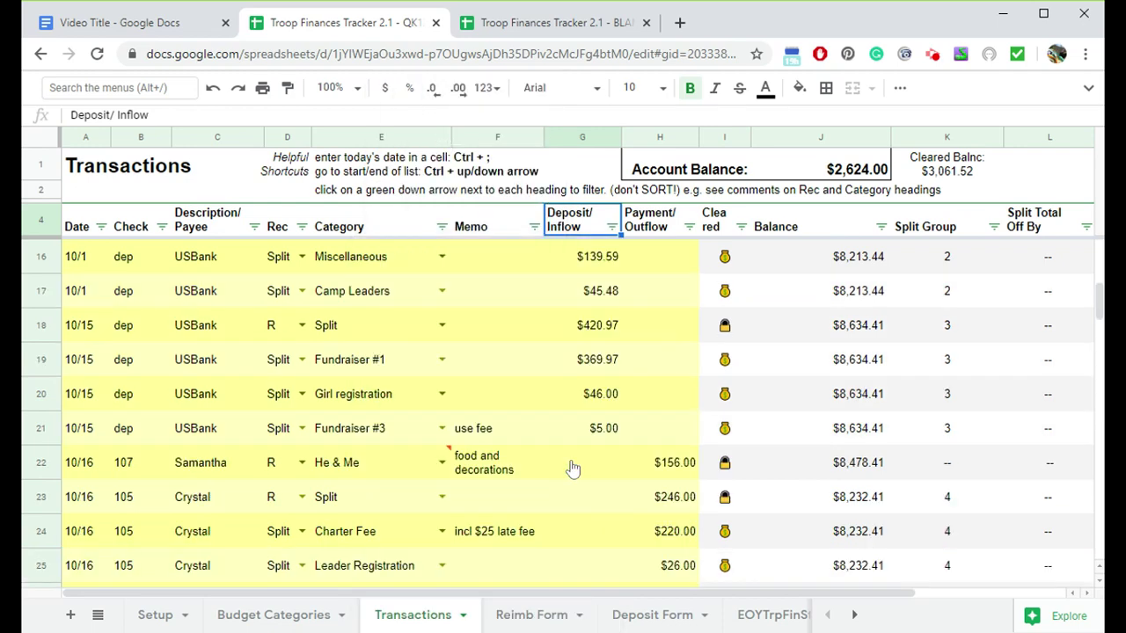
Turn off the filter on the Transactions sheet and select the Rec heading cell.
{"action": "scroll", "coordinate": [581, 453], "scroll_direction": "up", "scroll_amount": 3}
{"action": "scroll", "coordinate": [585, 437], "scroll_direction": "down", "scroll_amount": 2}
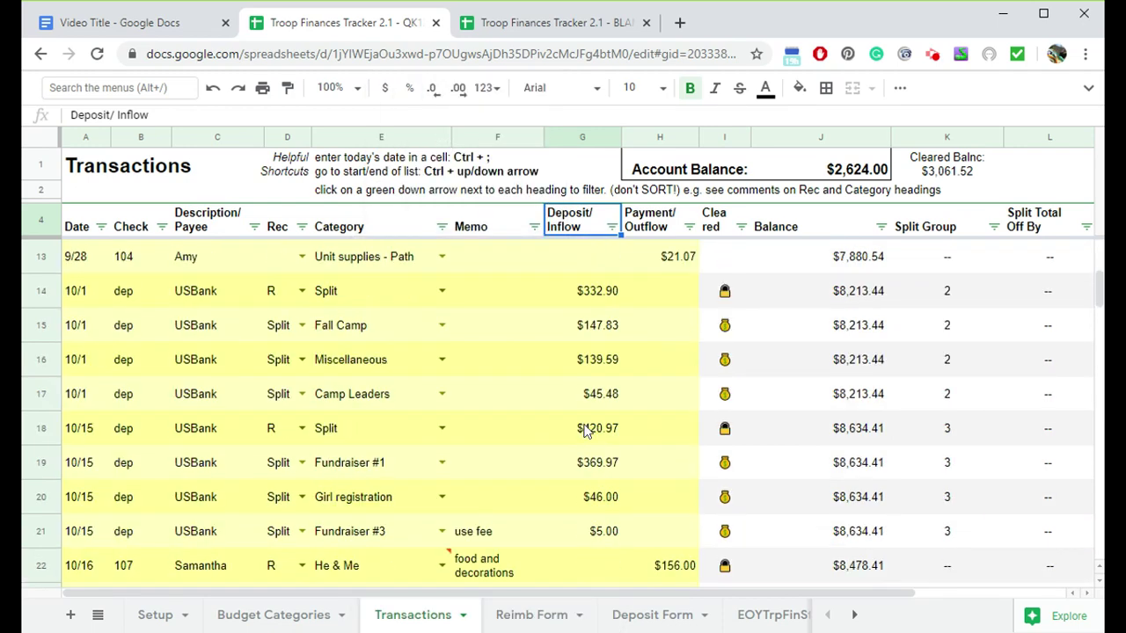
{"action": "scroll", "coordinate": [585, 426], "scroll_direction": "up", "scroll_amount": 2}
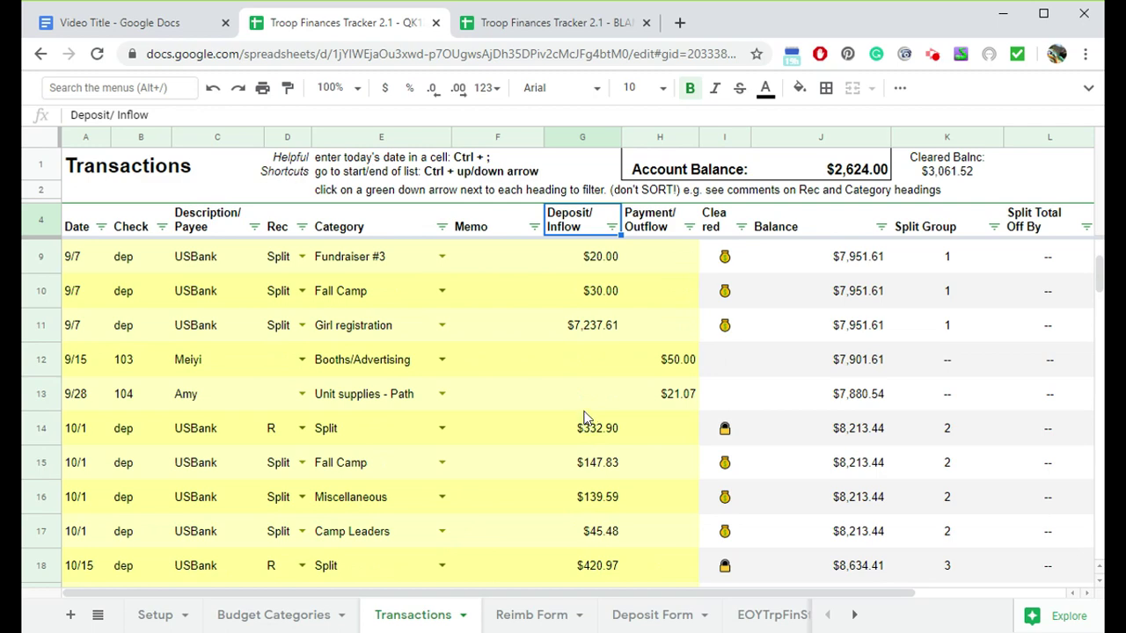
{"action": "scroll", "coordinate": [585, 419], "scroll_direction": "up", "scroll_amount": 2}
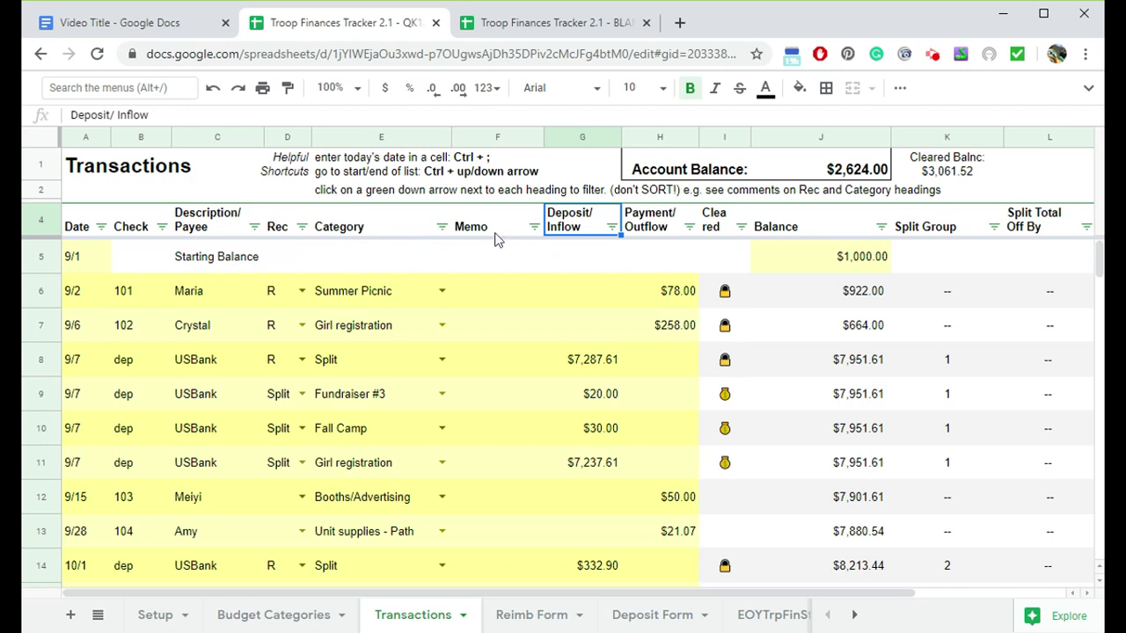
{"action": "left_click", "coordinate": [900, 89]}
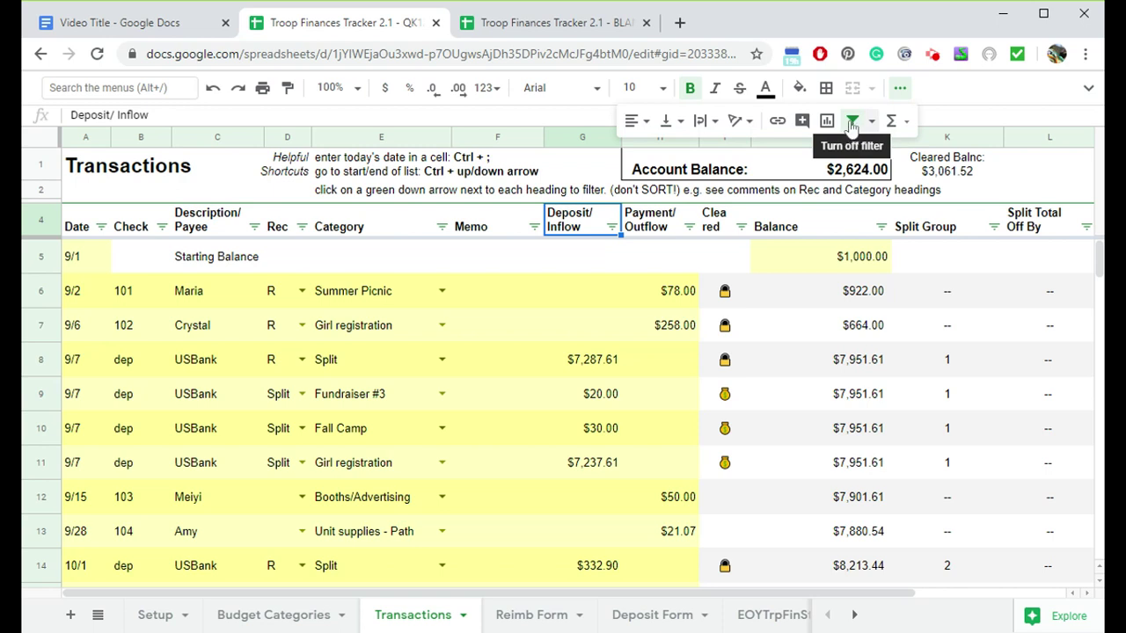
{"action": "left_click", "coordinate": [852, 123]}
{"action": "left_click", "coordinate": [302, 229]}
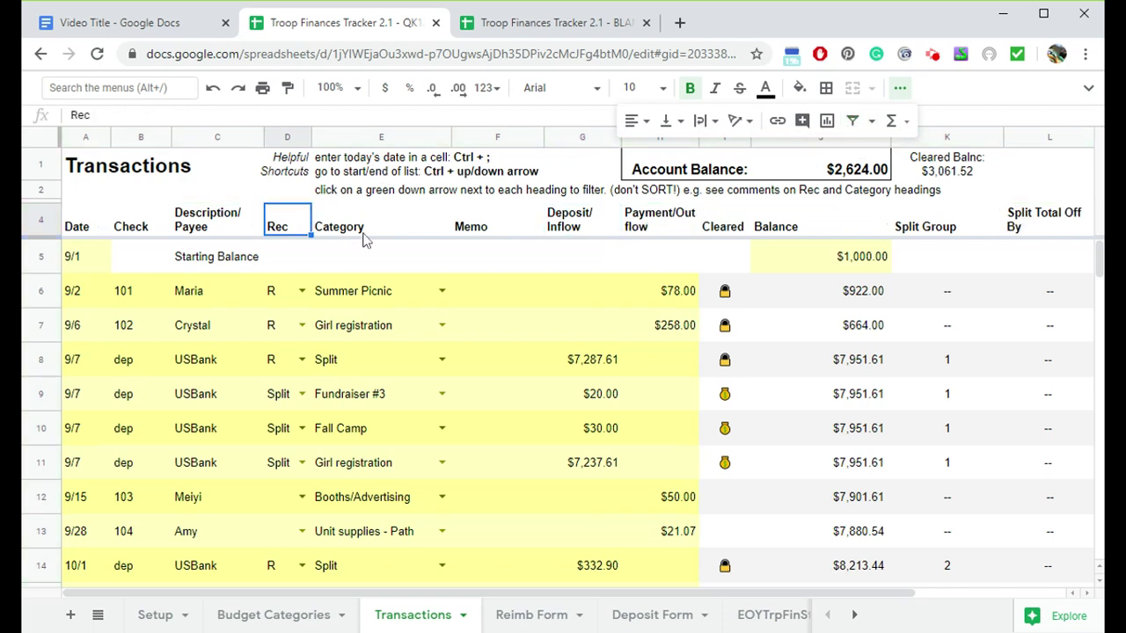
{"action": "left_click", "coordinate": [366, 240]}
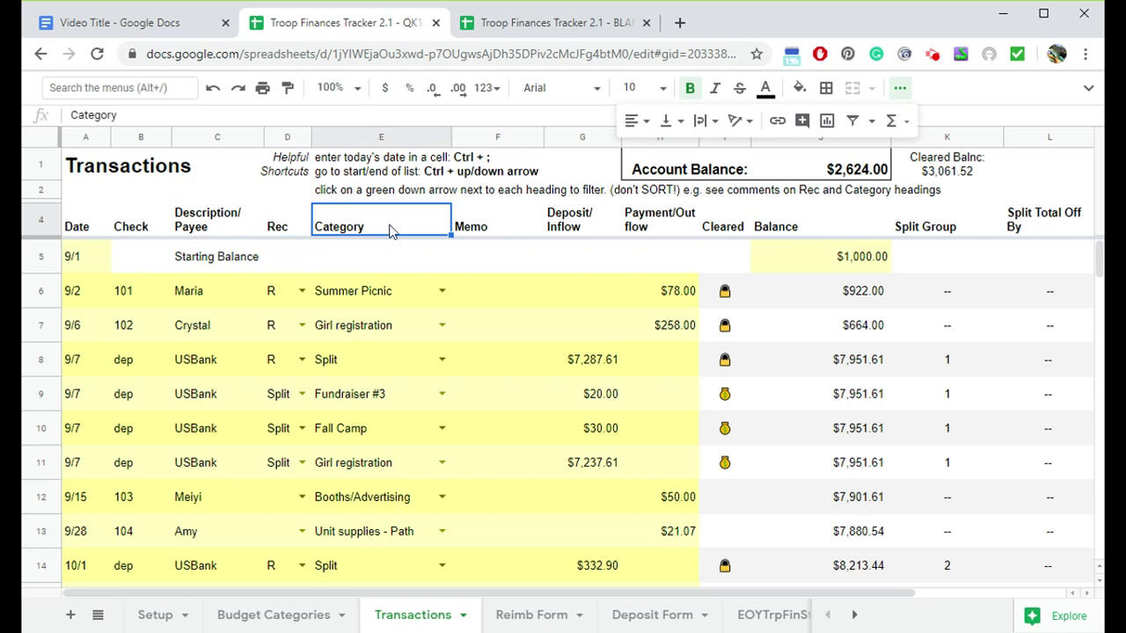
{"action": "left_click", "coordinate": [123, 227]}
{"action": "left_click", "coordinate": [284, 235]}
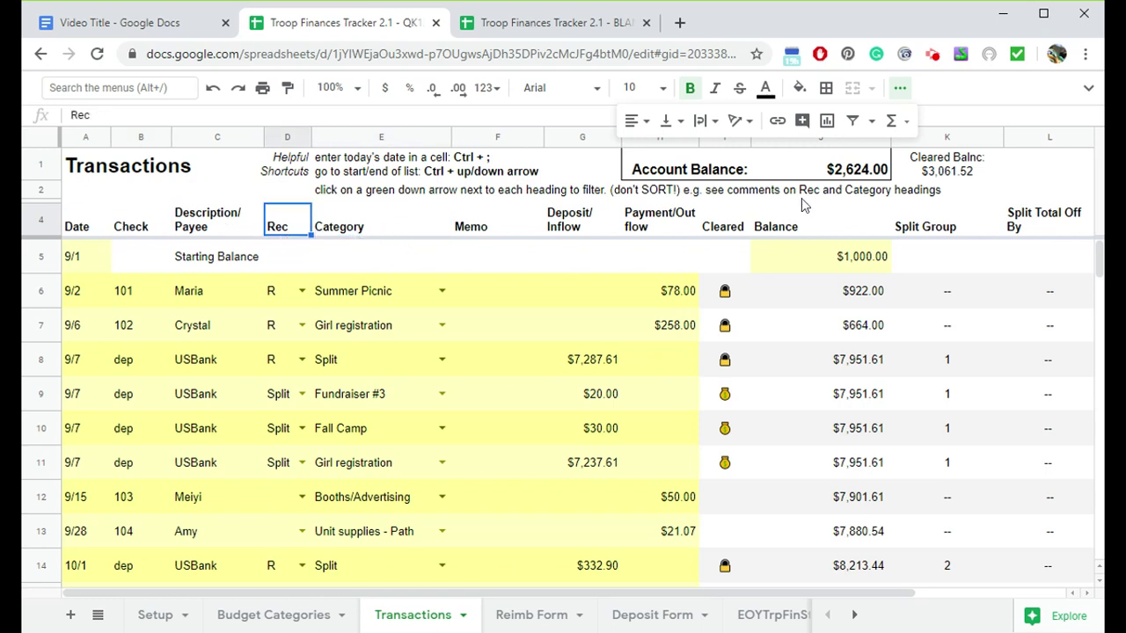
Turn the Transactions sheet's filter back on and select the Summer Picnic category cell, leaving the filter view options unused.
{"action": "left_click", "coordinate": [852, 123]}
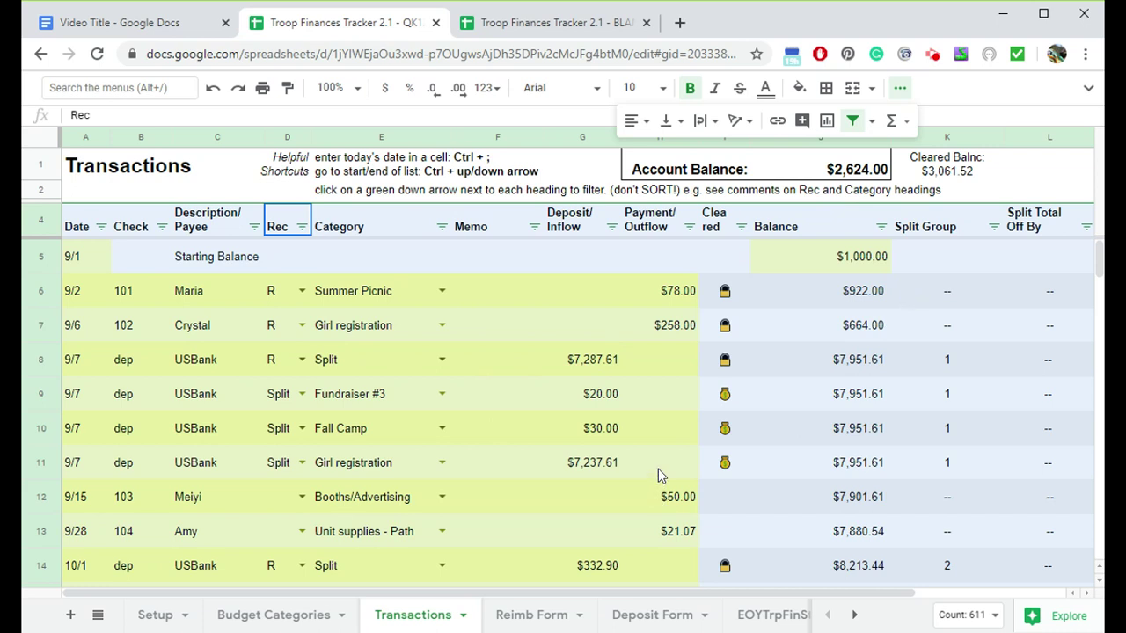
{"action": "left_click", "coordinate": [871, 121]}
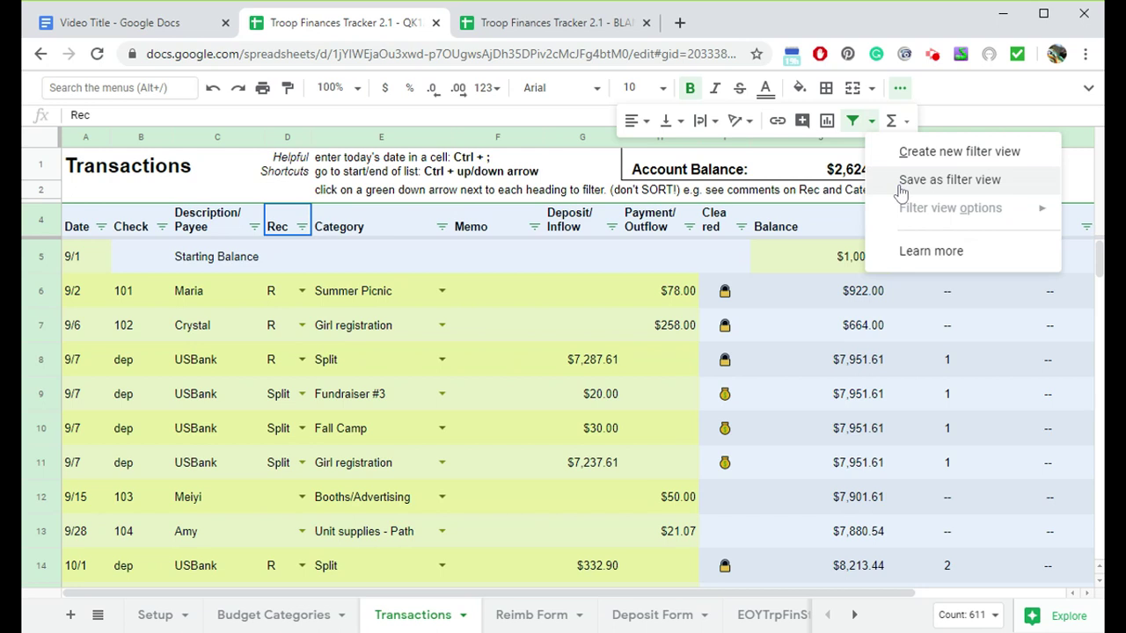
{"action": "left_click", "coordinate": [315, 305]}
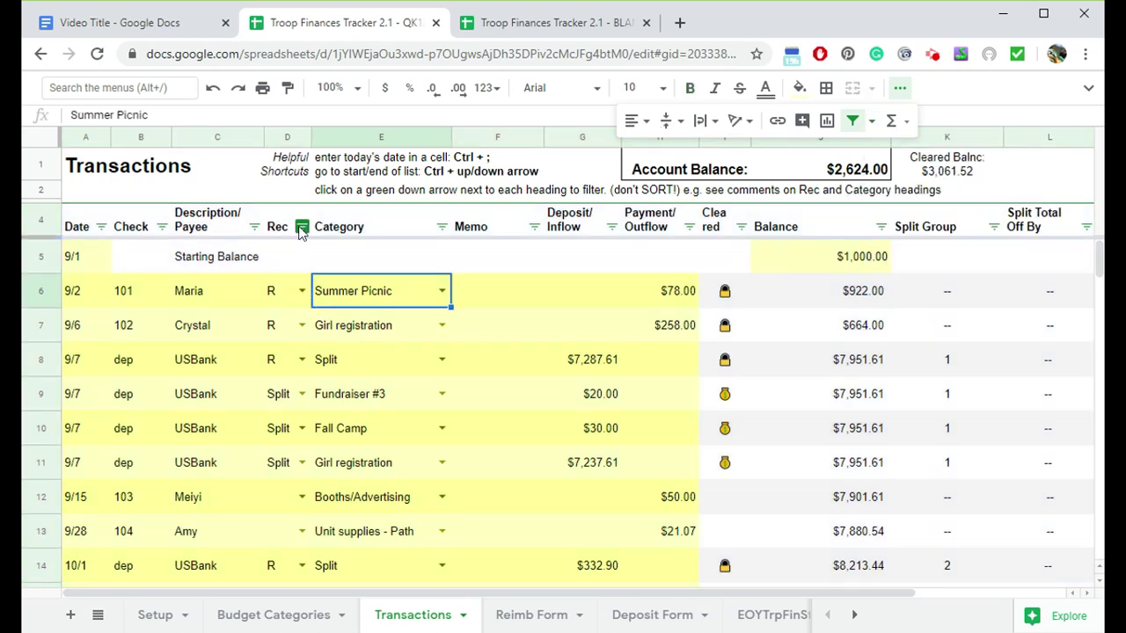
Filter the Date column by condition to show only transactions dated after the exact date 9/25.
{"action": "left_click", "coordinate": [102, 228]}
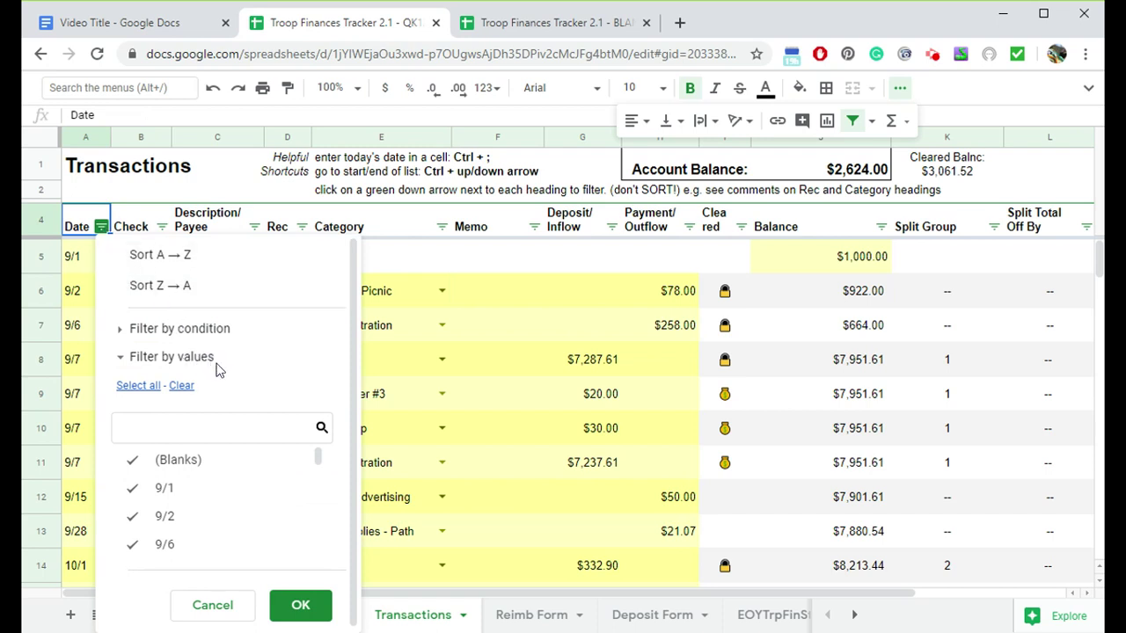
{"action": "left_click", "coordinate": [183, 330]}
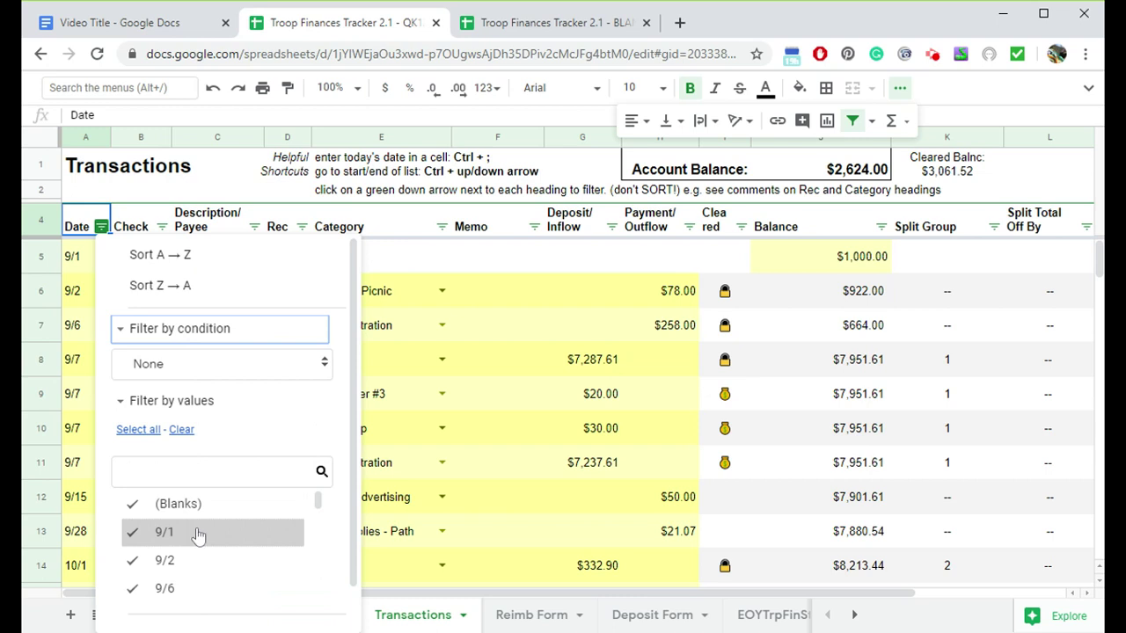
{"action": "left_click", "coordinate": [186, 366]}
{"action": "scroll", "coordinate": [215, 427], "scroll_direction": "down", "scroll_amount": 4}
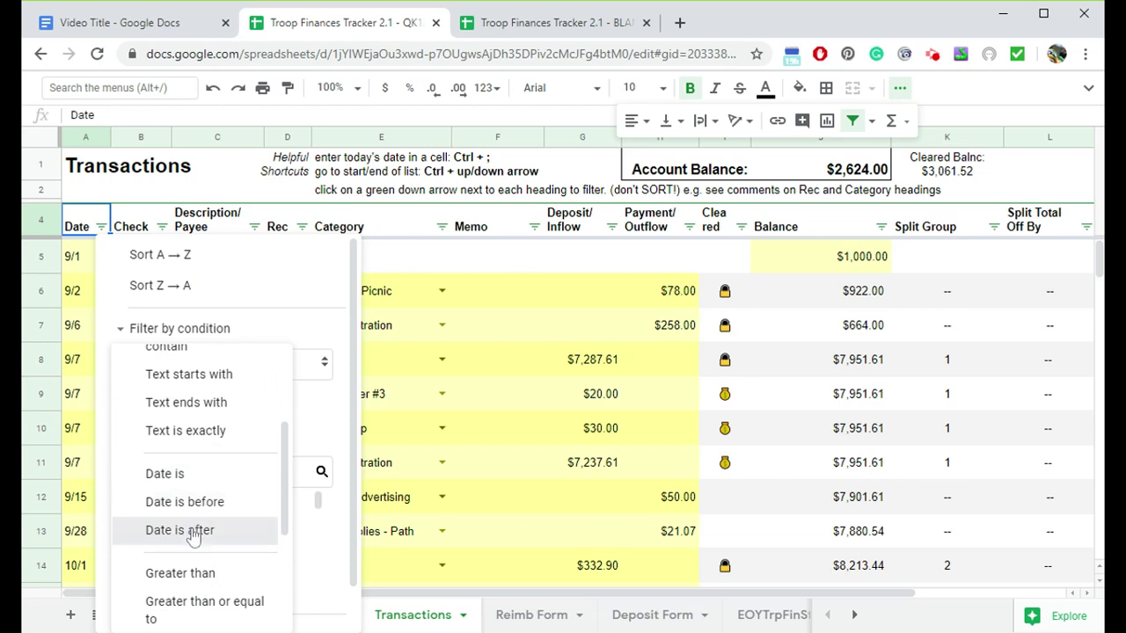
{"action": "left_click", "coordinate": [193, 531]}
{"action": "left_click", "coordinate": [157, 398]}
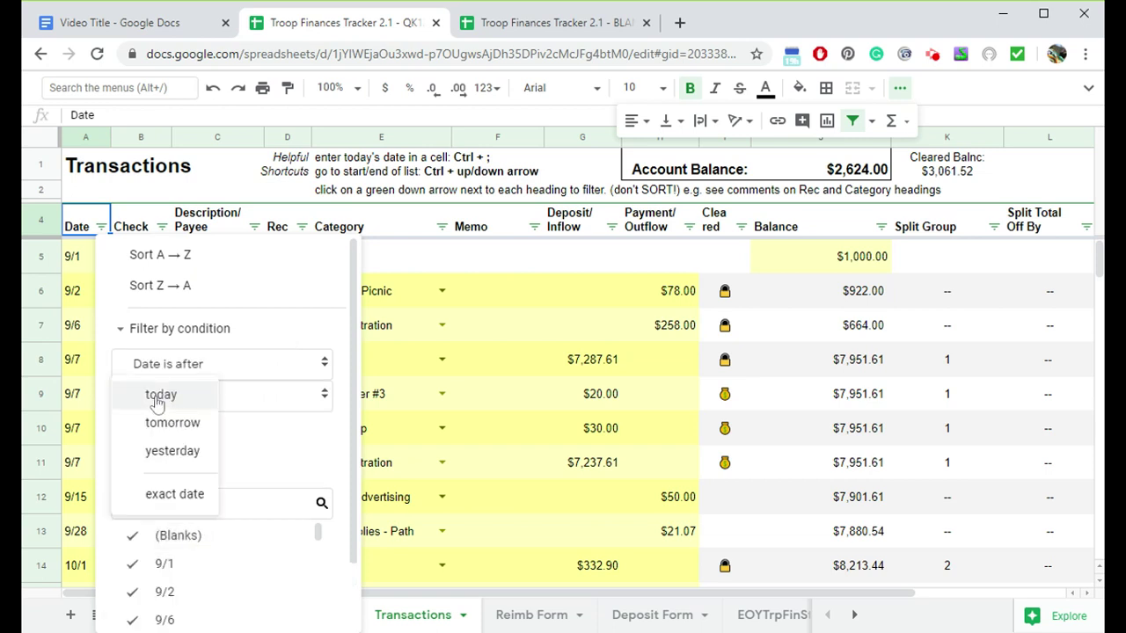
{"action": "left_click", "coordinate": [167, 495]}
{"action": "left_click", "coordinate": [222, 434]}
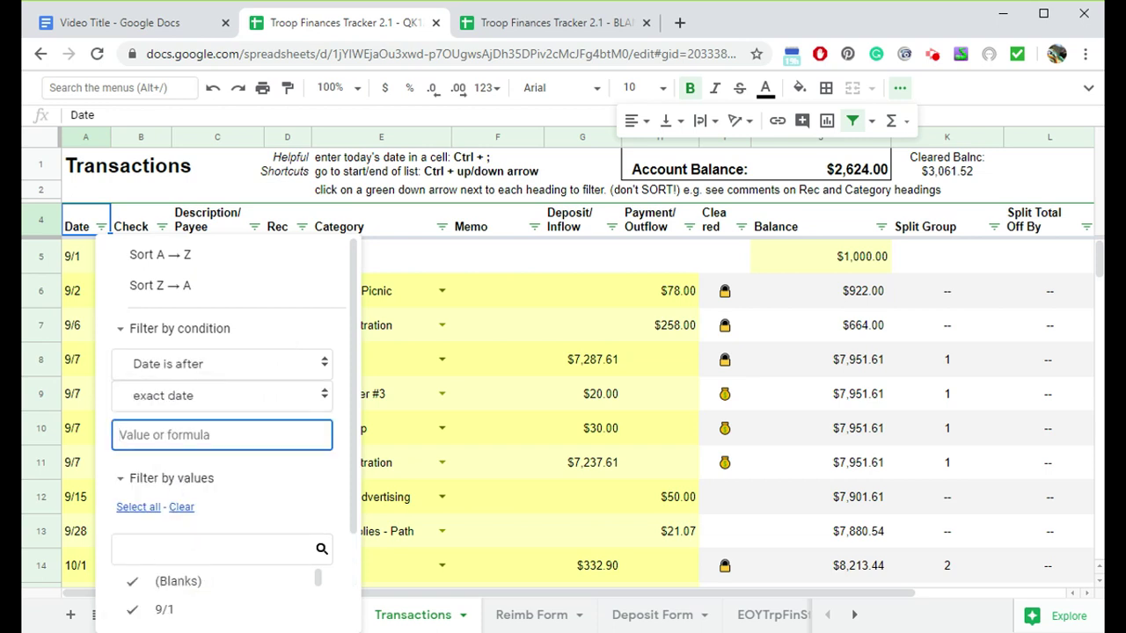
{"action": "type", "text": "9/25"}
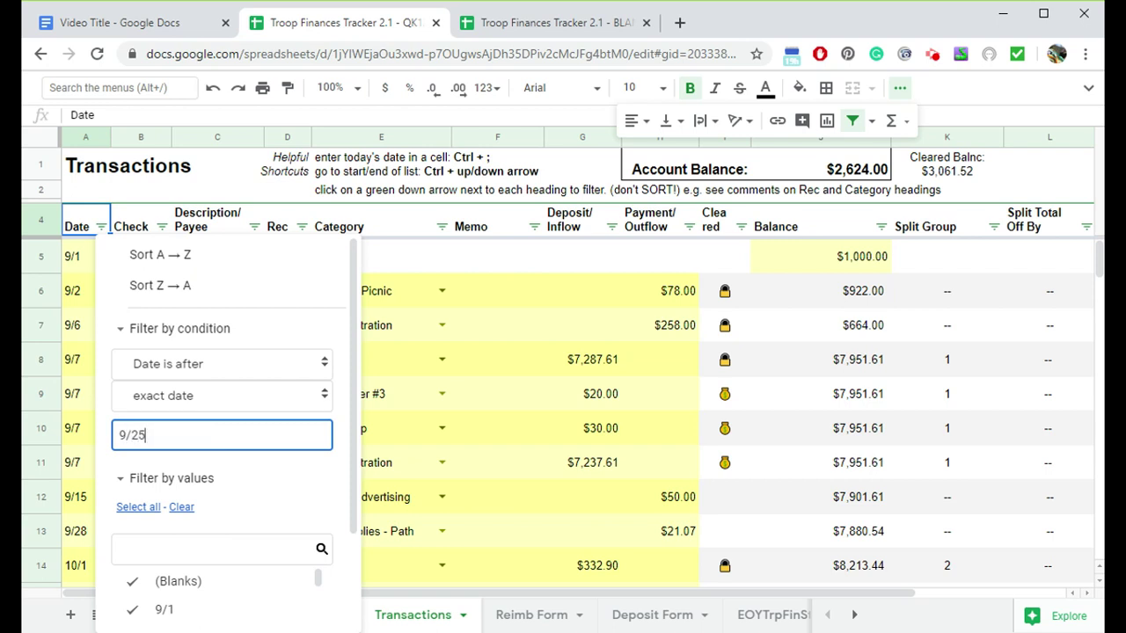
{"action": "scroll", "coordinate": [340, 490], "scroll_direction": "down", "scroll_amount": 5}
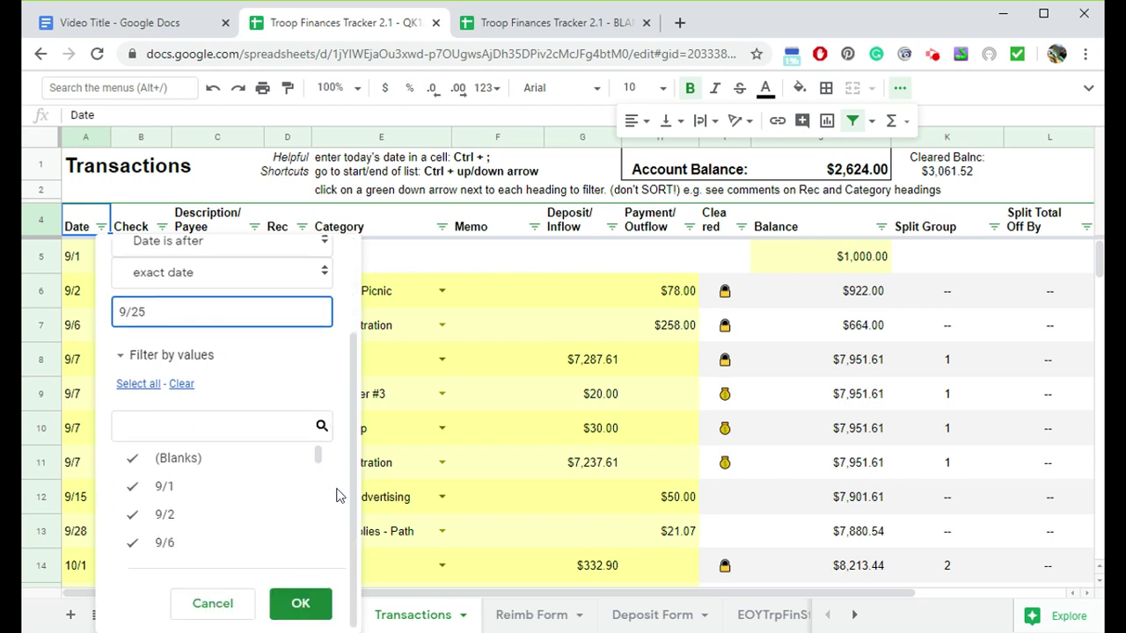
{"action": "left_click", "coordinate": [299, 603]}
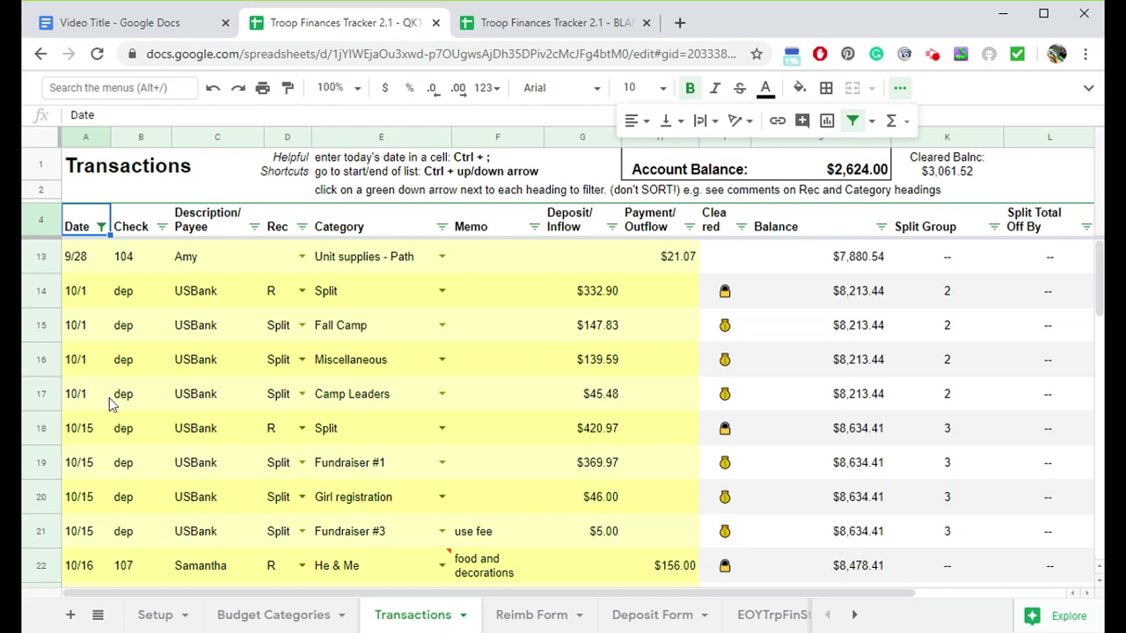
{"action": "scroll", "coordinate": [109, 396], "scroll_direction": "down", "scroll_amount": 5}
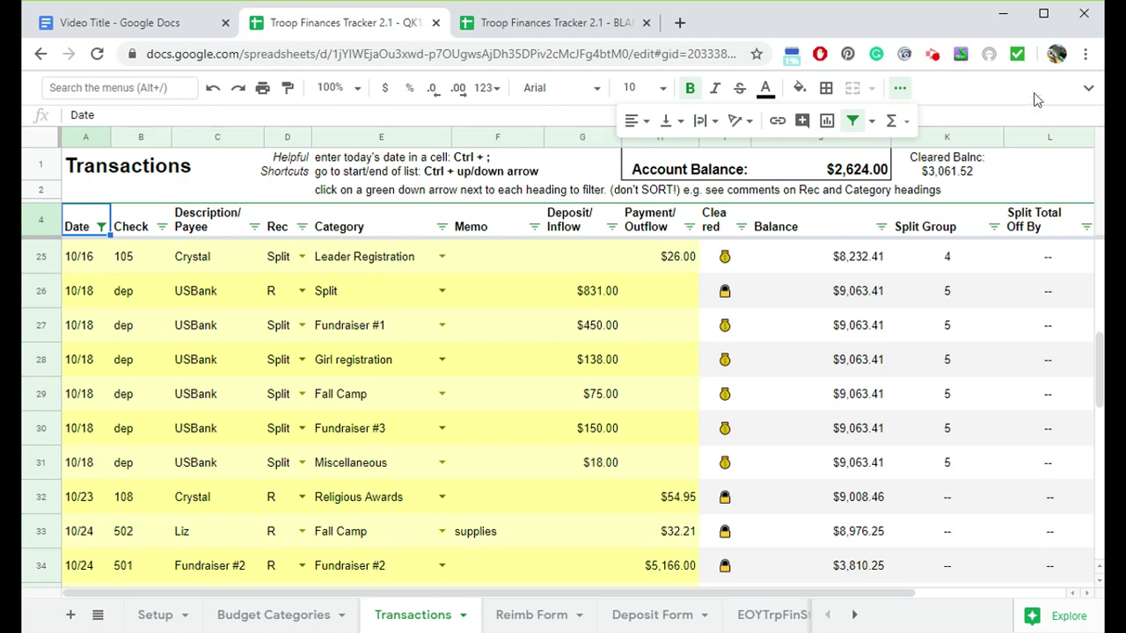
Filter the Rec column by values to exclude Split and review the remaining transactions.
{"action": "left_click", "coordinate": [301, 228]}
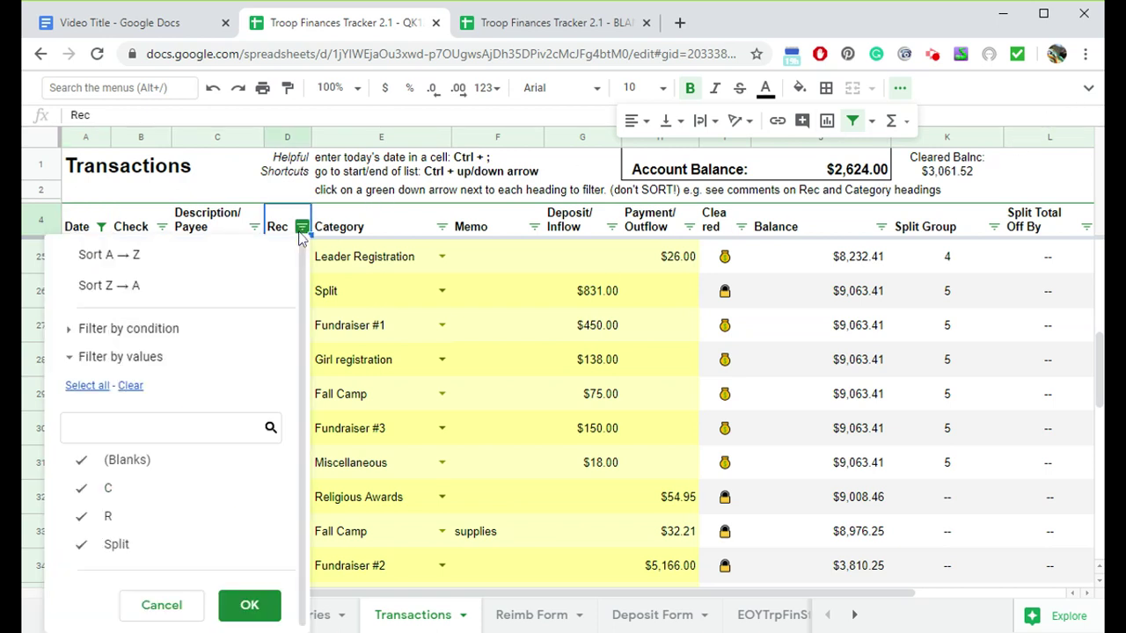
{"action": "left_click", "coordinate": [113, 549]}
{"action": "left_click", "coordinate": [258, 609]}
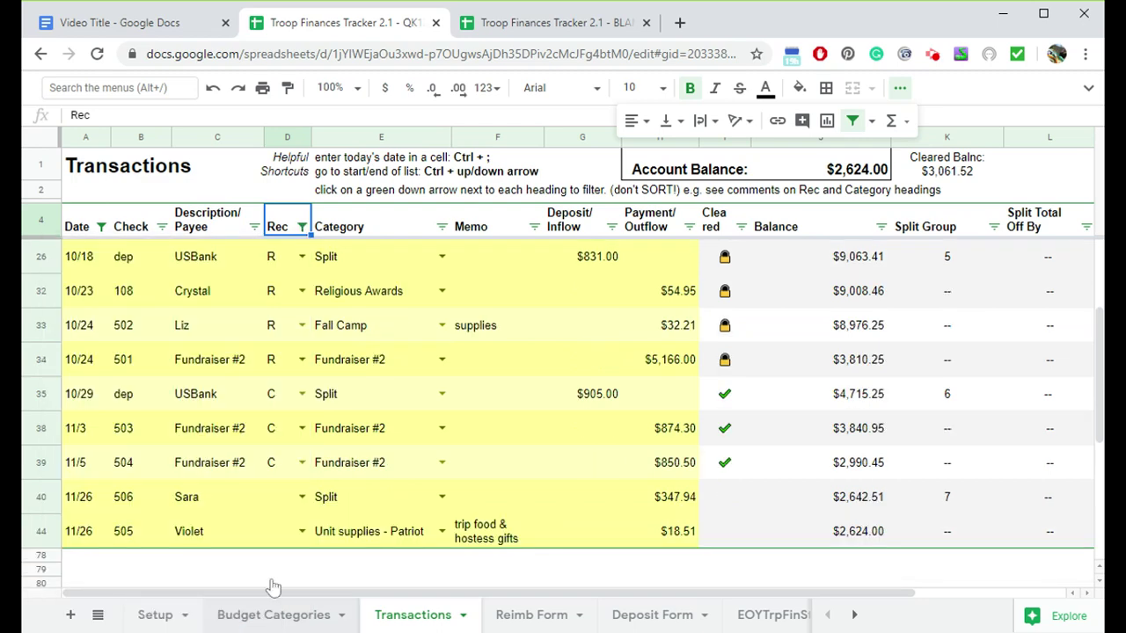
{"action": "scroll", "coordinate": [365, 343], "scroll_direction": "up", "scroll_amount": 1}
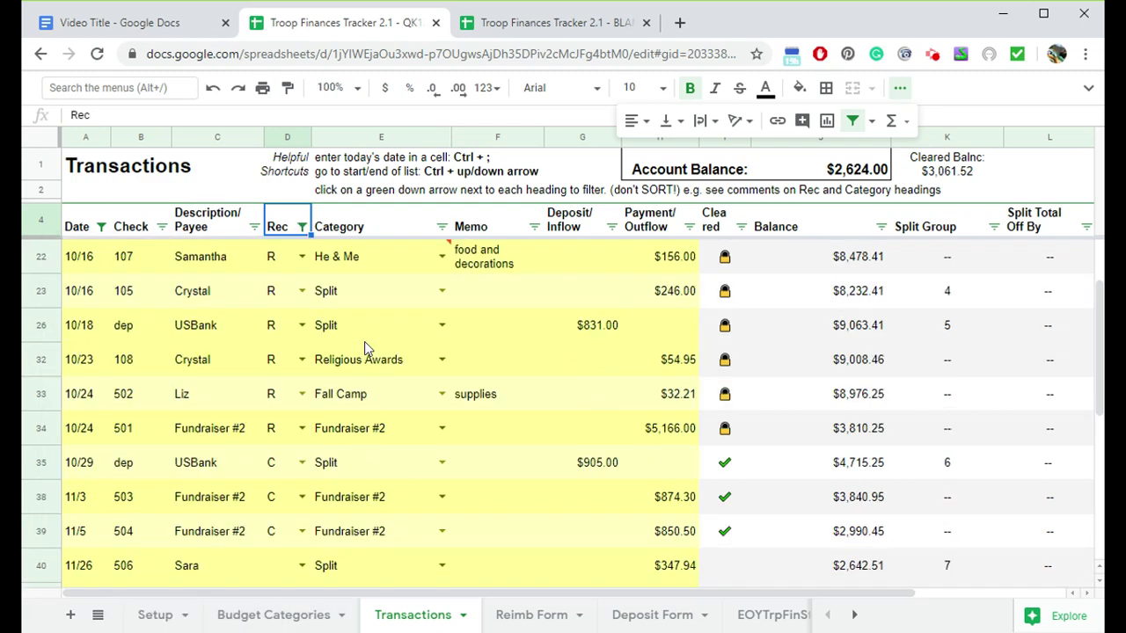
{"action": "scroll", "coordinate": [95, 294], "scroll_direction": "up", "scroll_amount": 1}
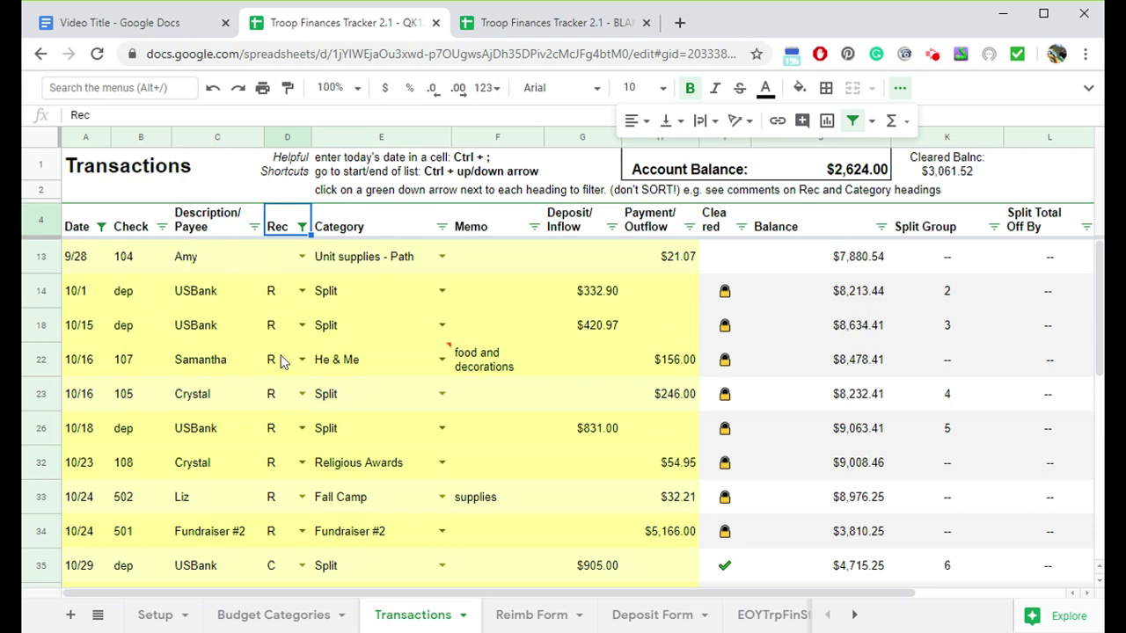
Save the current Date and Rec filters as a filter view and rename it Bank Reconciliation.
{"action": "left_click", "coordinate": [871, 123]}
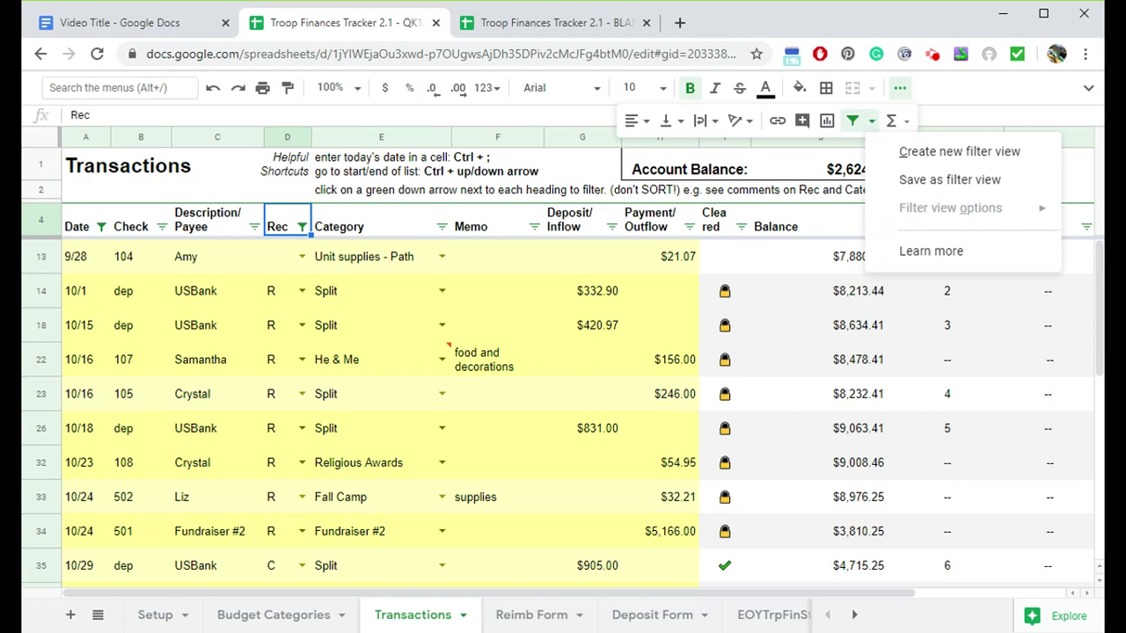
{"action": "left_click", "coordinate": [928, 183]}
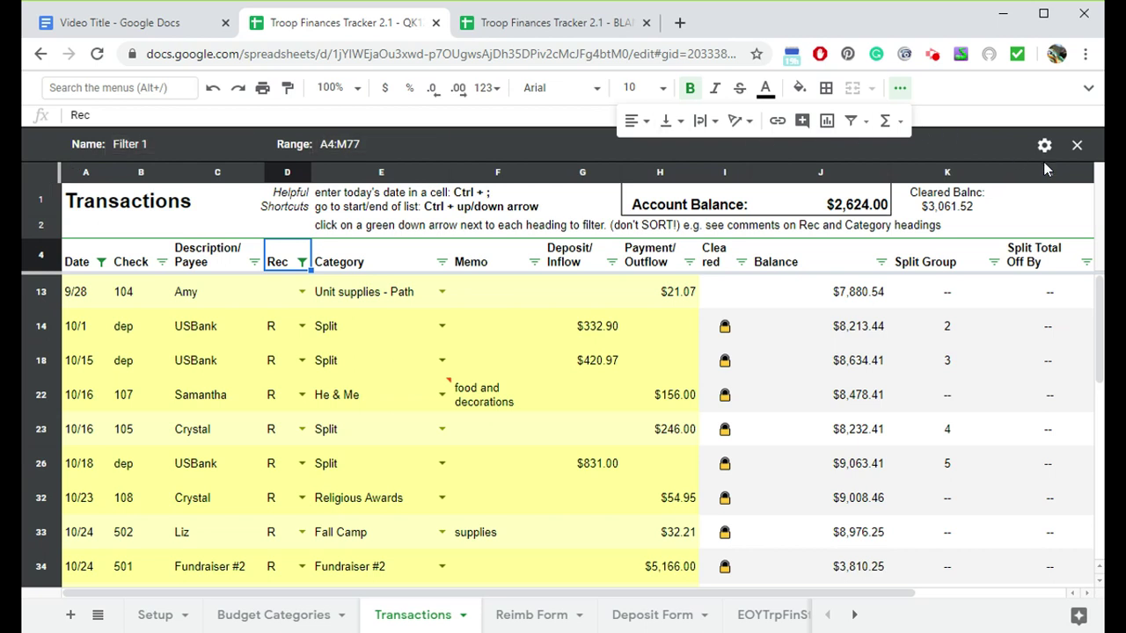
{"action": "left_click", "coordinate": [861, 123]}
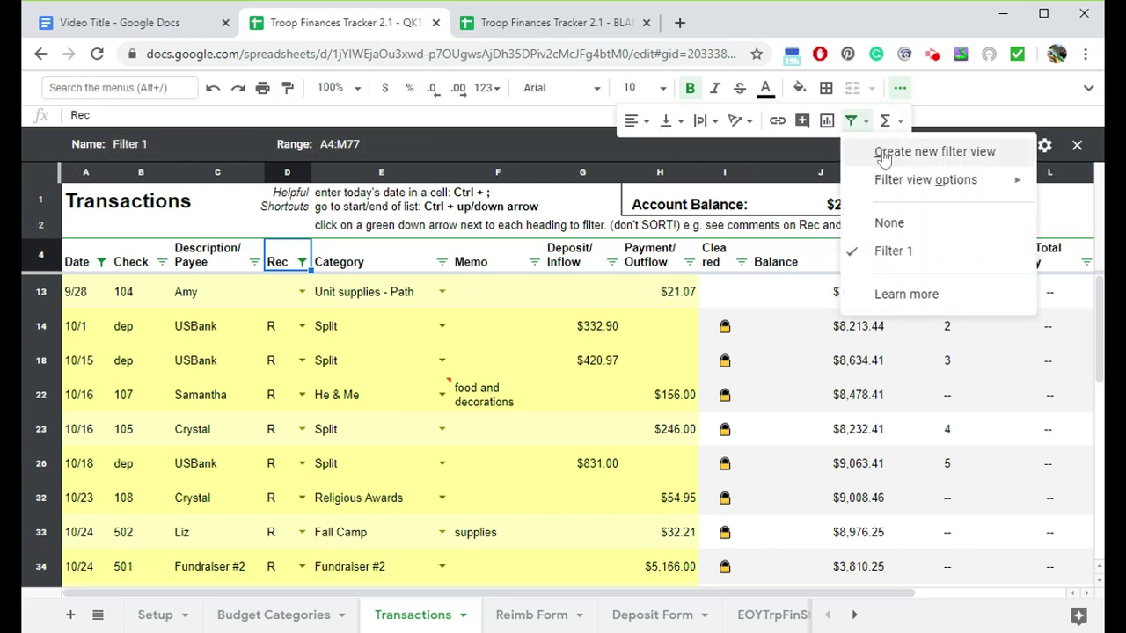
{"action": "mouse_move", "coordinate": [906, 185]}
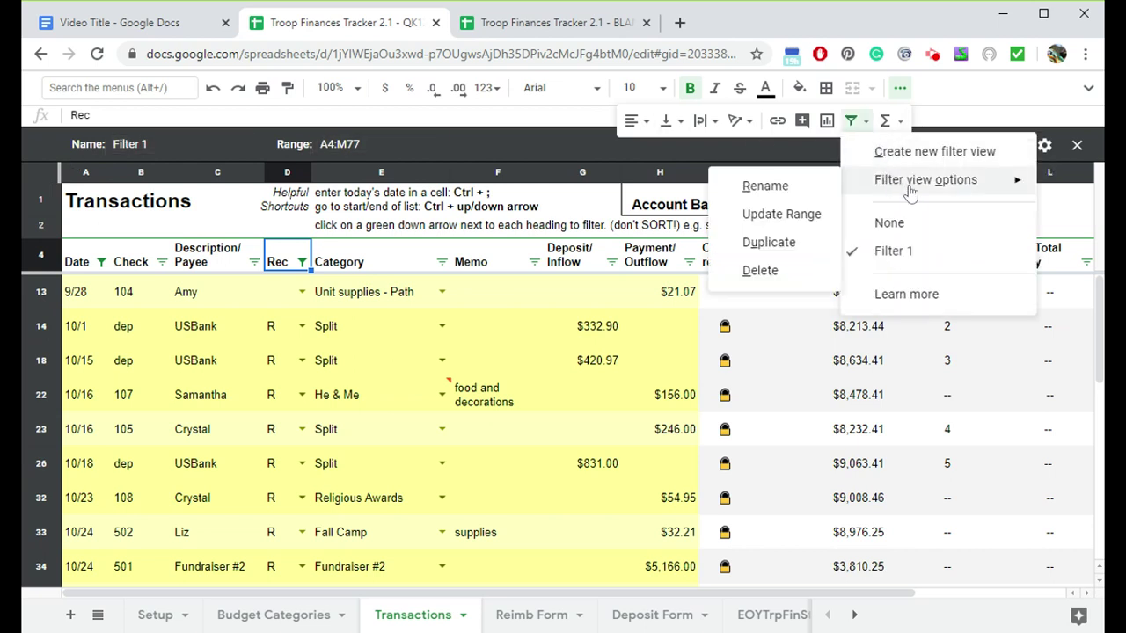
{"action": "left_click", "coordinate": [783, 188]}
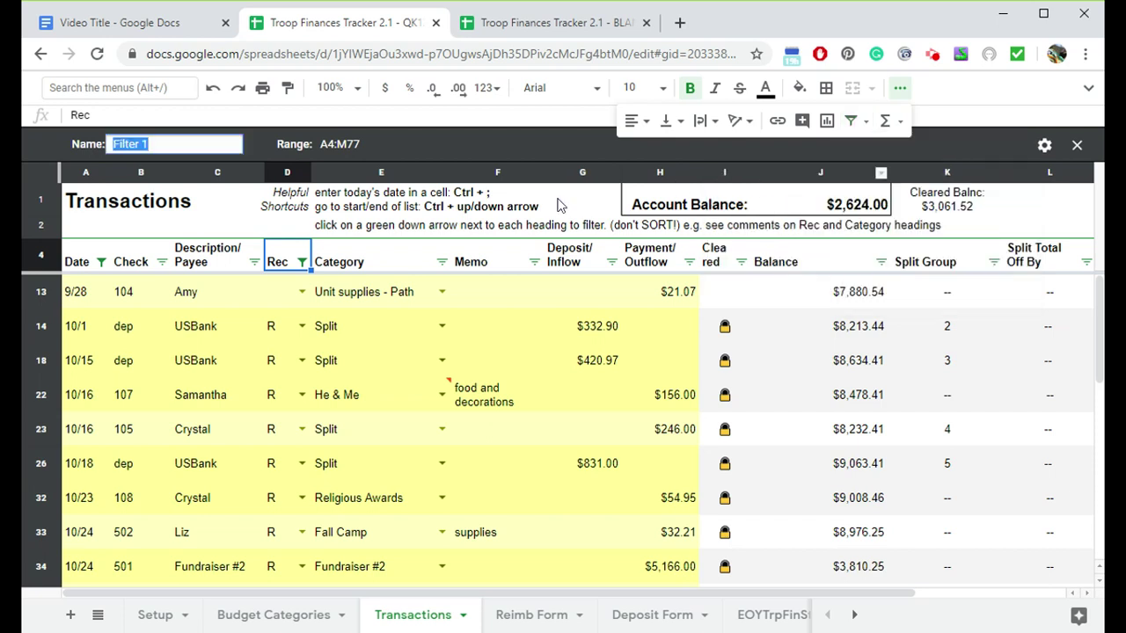
{"action": "type", "text": "Bank Recon"}
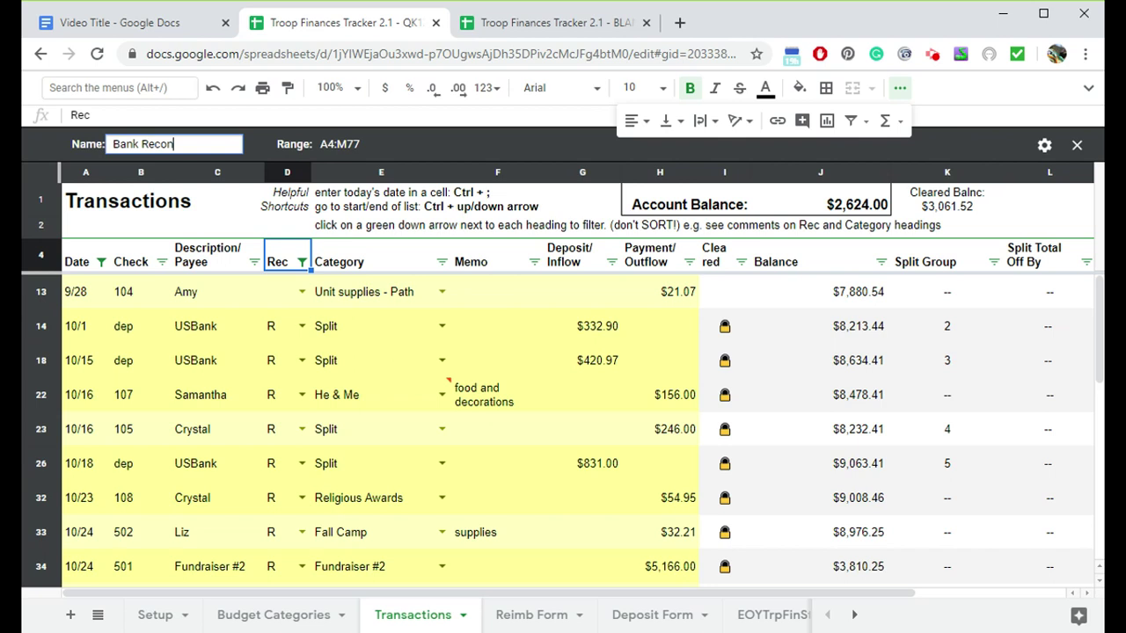
{"action": "type", "text": "ciliation"}
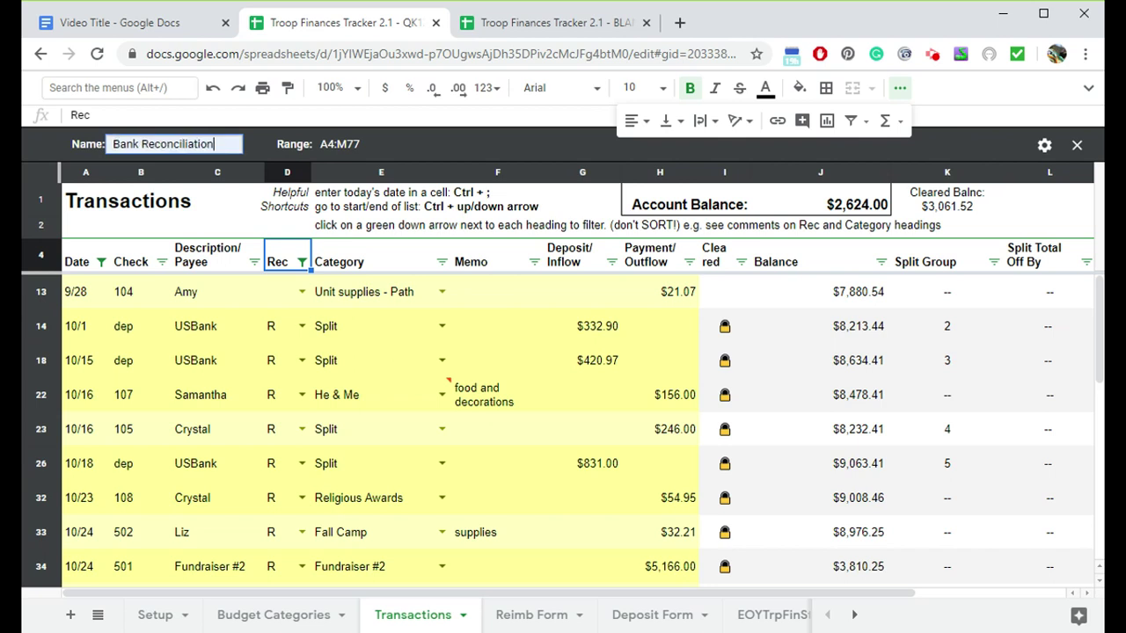
{"action": "key", "text": "Return"}
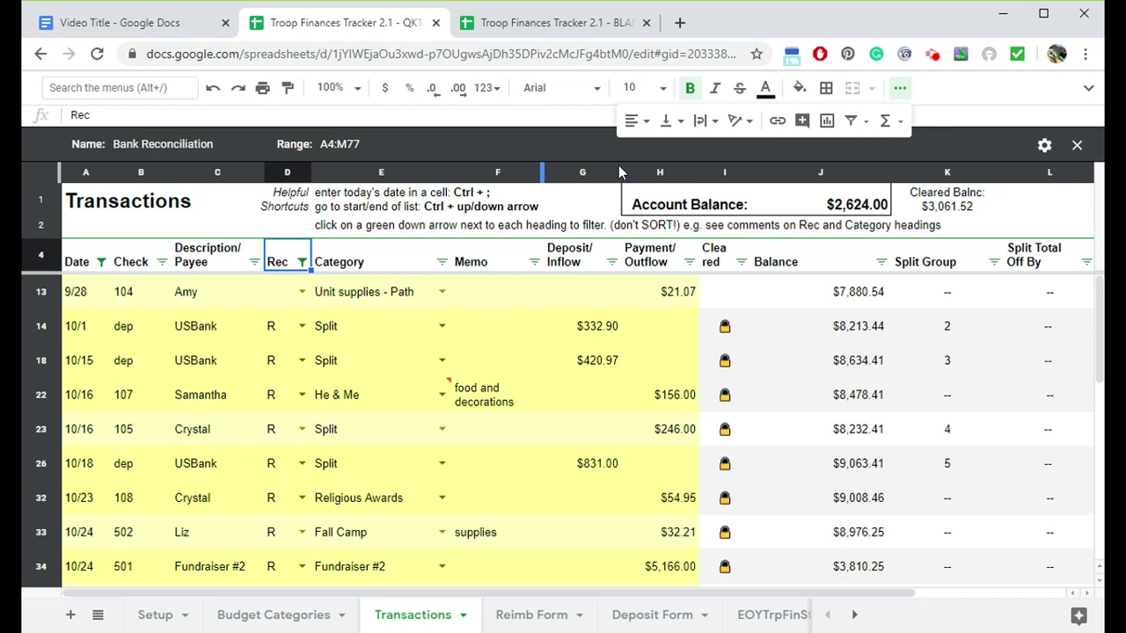
Switch the filter view to None and reselect all values in the Rec column's filter.
{"action": "left_click", "coordinate": [866, 122]}
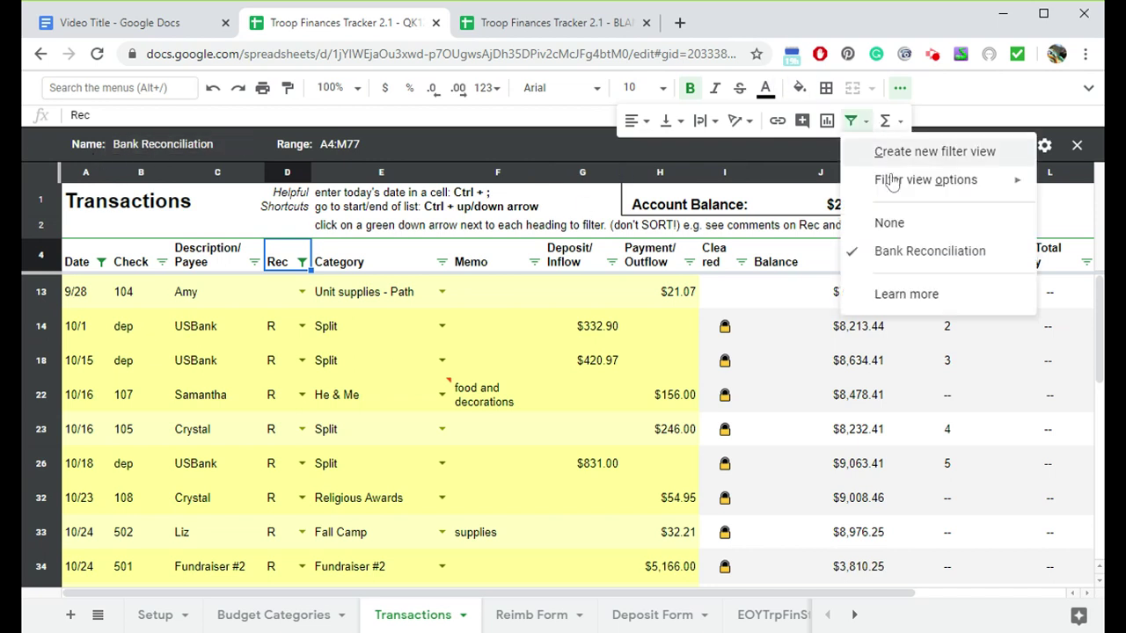
{"action": "left_click", "coordinate": [905, 227]}
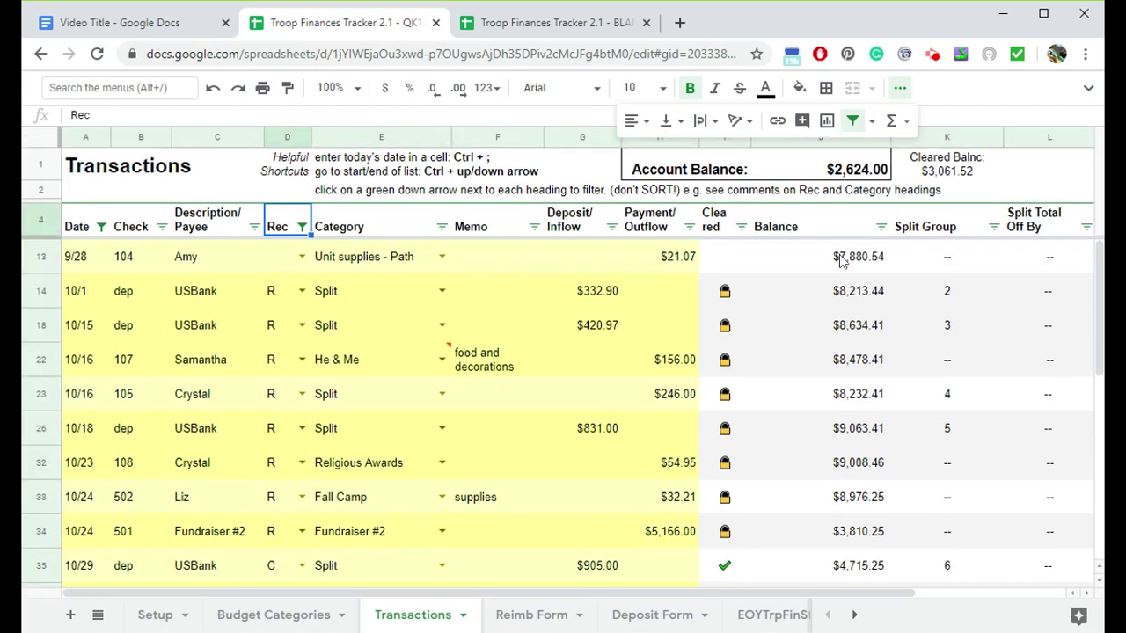
{"action": "left_click", "coordinate": [302, 228]}
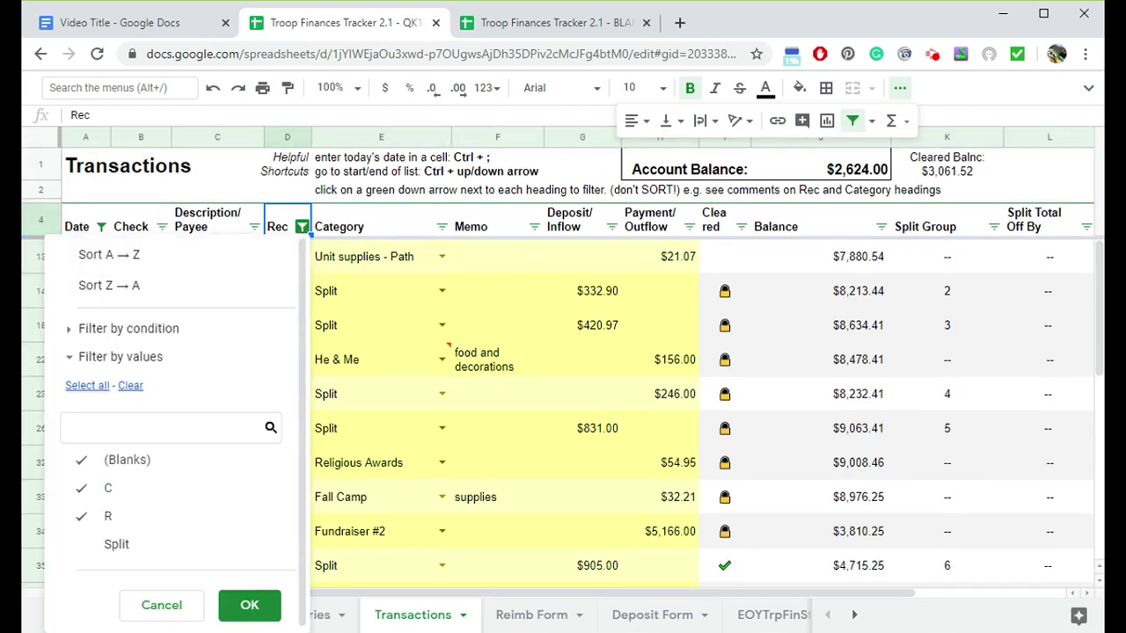
{"action": "left_click", "coordinate": [86, 386]}
{"action": "left_click", "coordinate": [250, 605]}
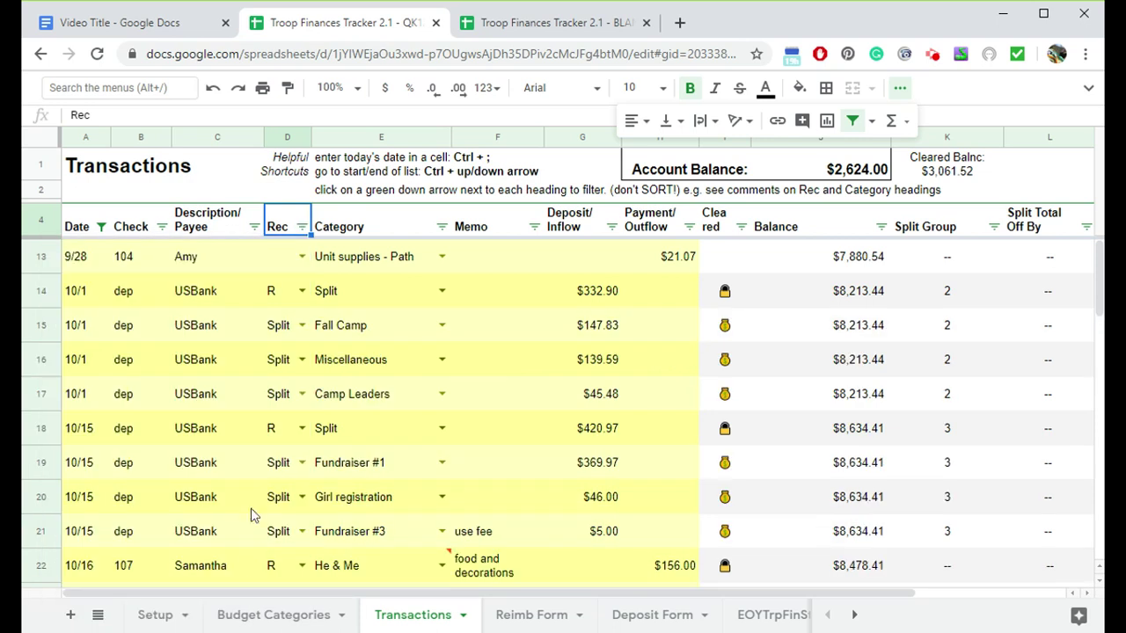
Reset the Date column's filter condition to None.
{"action": "left_click", "coordinate": [101, 227]}
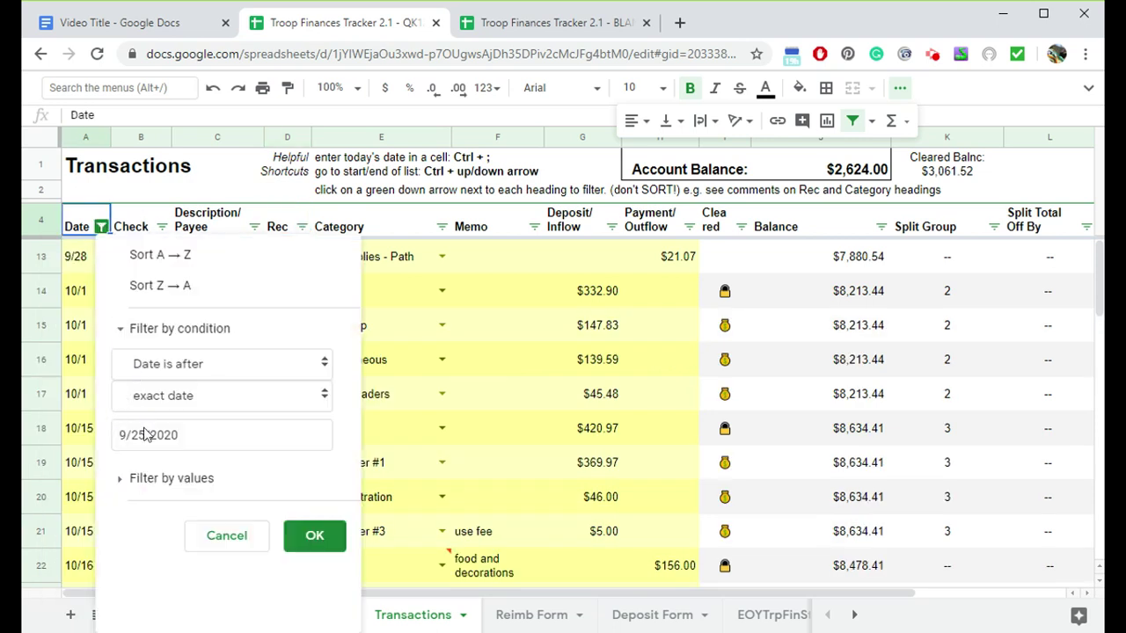
{"action": "left_click", "coordinate": [176, 363]}
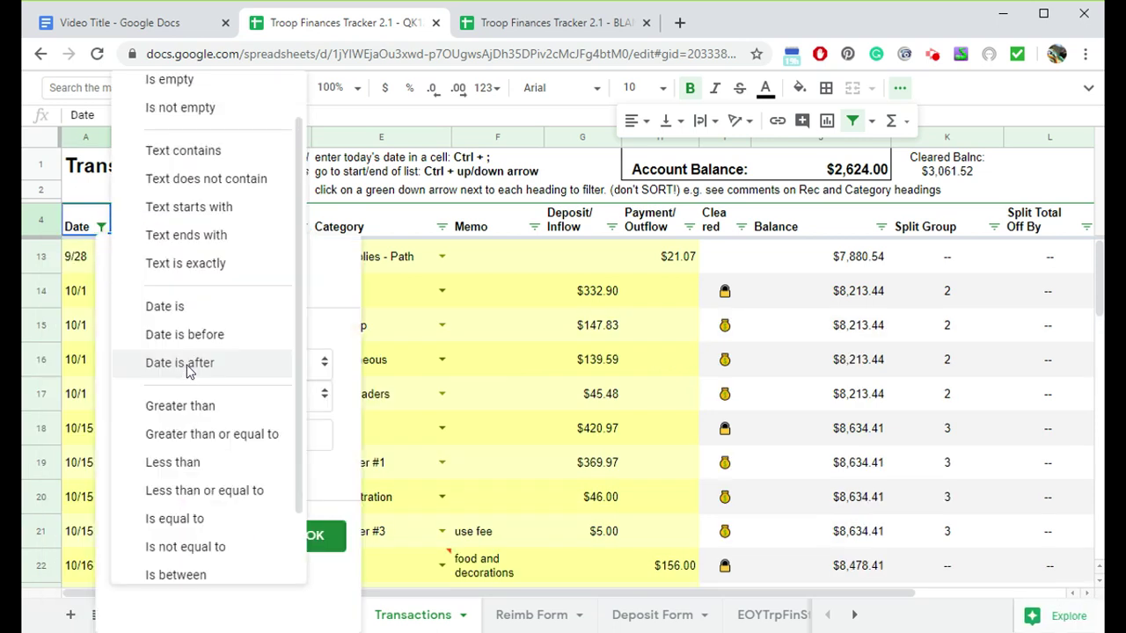
{"action": "scroll", "coordinate": [180, 88], "scroll_direction": "up", "scroll_amount": 1}
{"action": "left_click", "coordinate": [176, 92]}
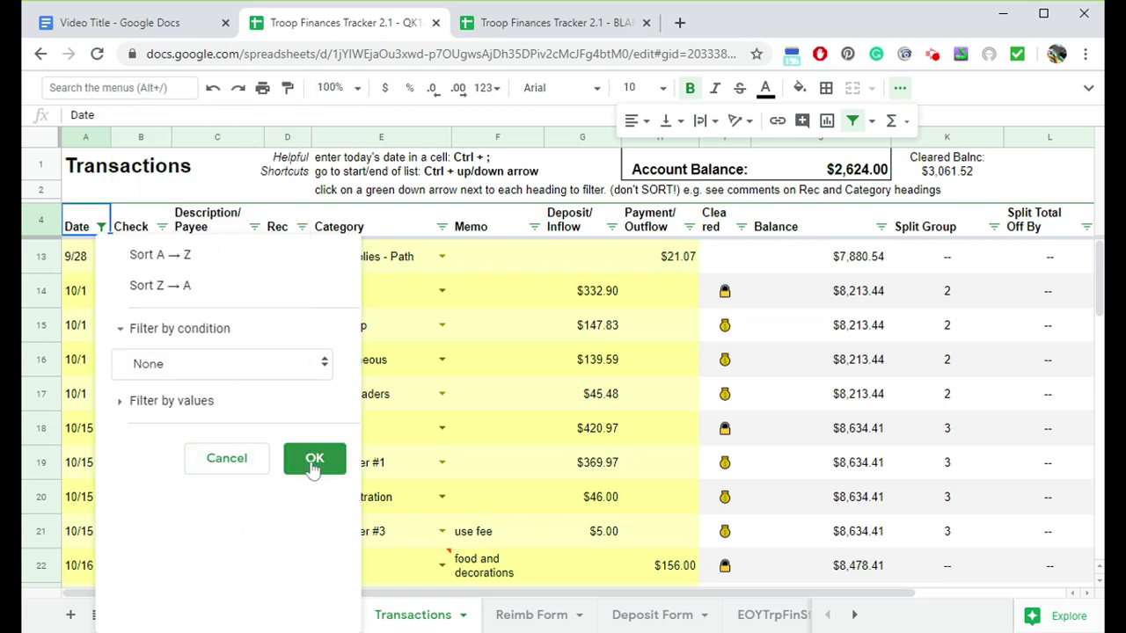
{"action": "left_click", "coordinate": [314, 466]}
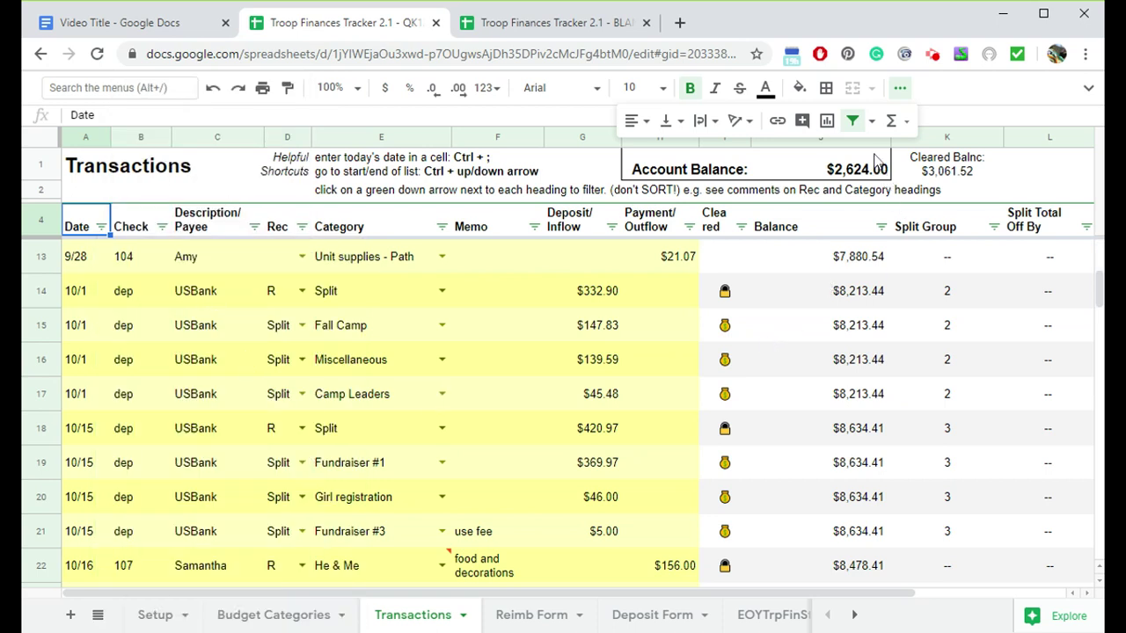
In the Bank Reconciliation filter view, set the Date condition to after 10/25/2020 and return to no filter view.
{"action": "left_click", "coordinate": [871, 121]}
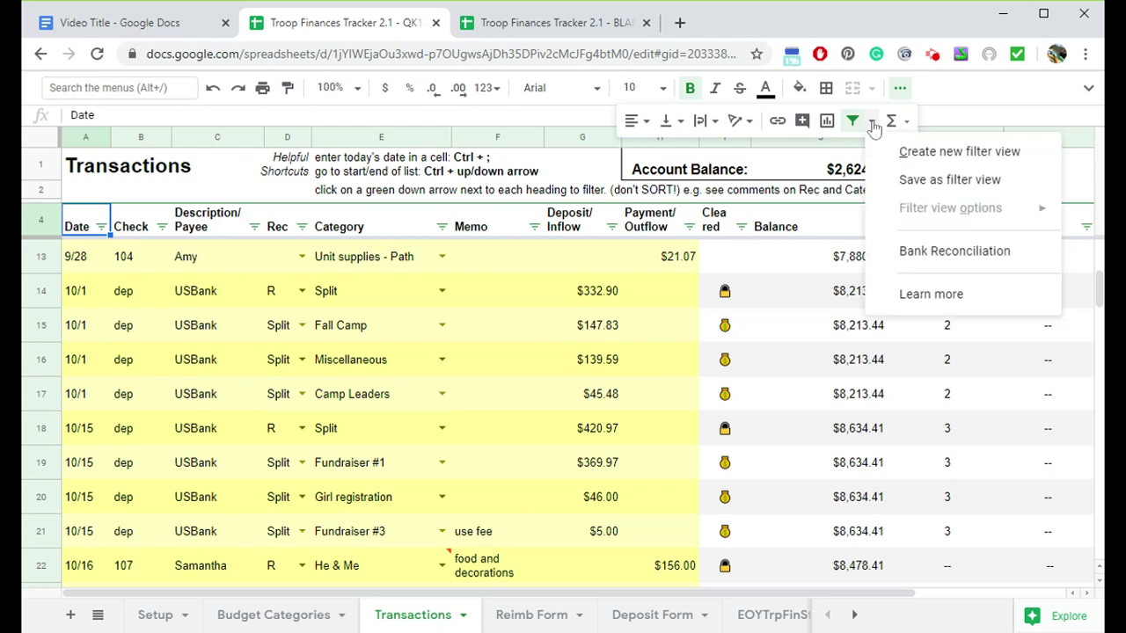
{"action": "left_click", "coordinate": [922, 255]}
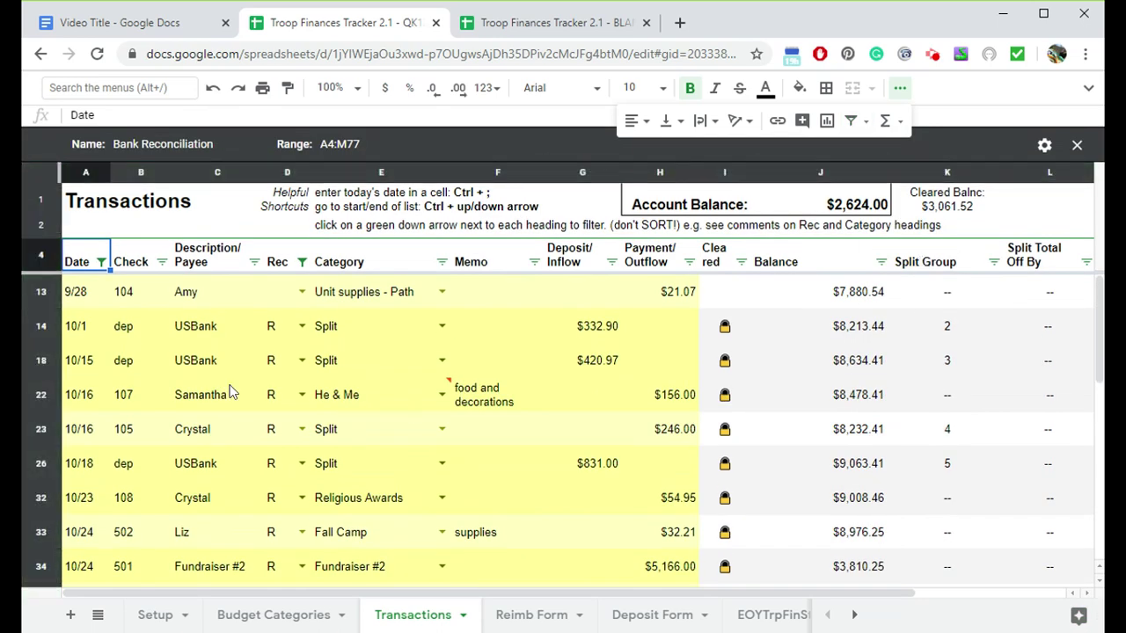
{"action": "left_click", "coordinate": [101, 262]}
{"action": "left_click", "coordinate": [125, 471]}
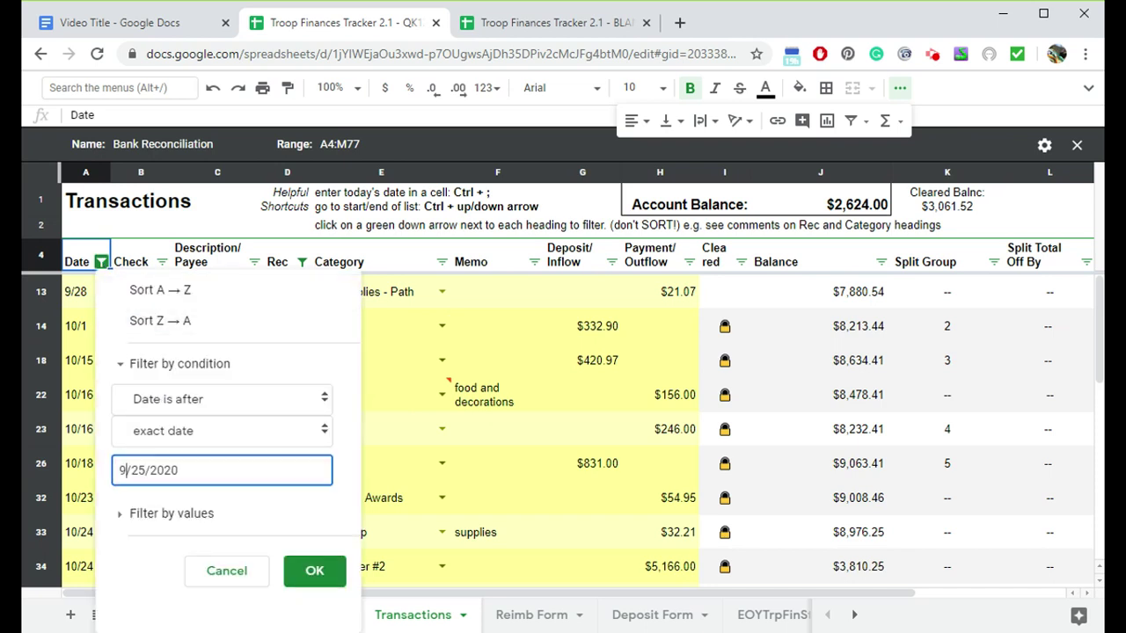
{"action": "type", "text": "10"}
{"action": "left_click", "coordinate": [306, 571]}
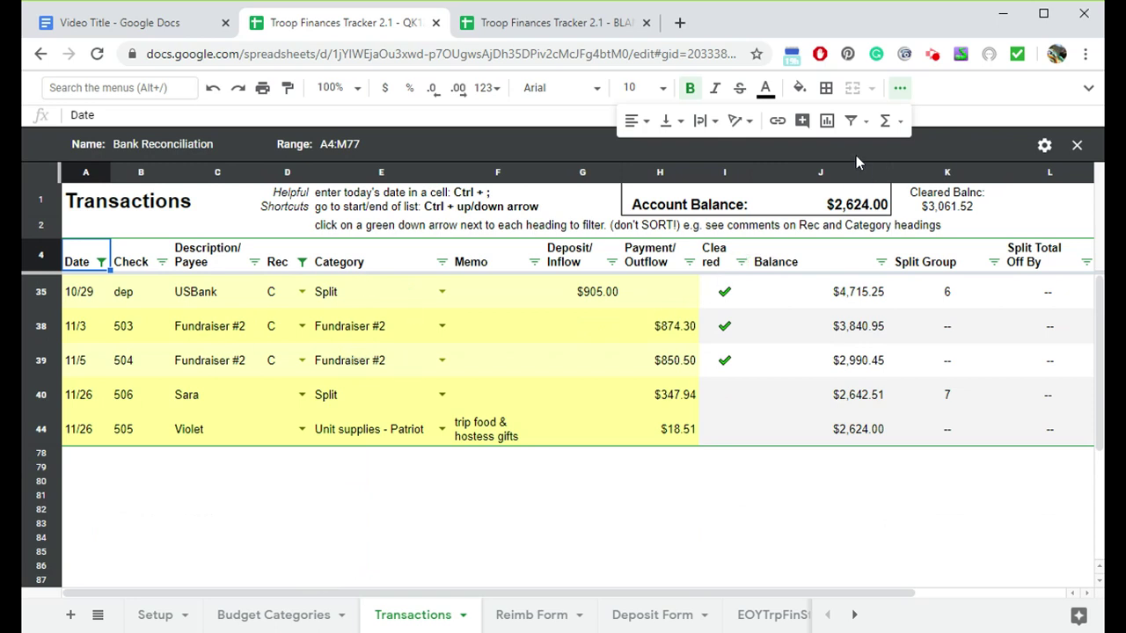
{"action": "left_click", "coordinate": [866, 123]}
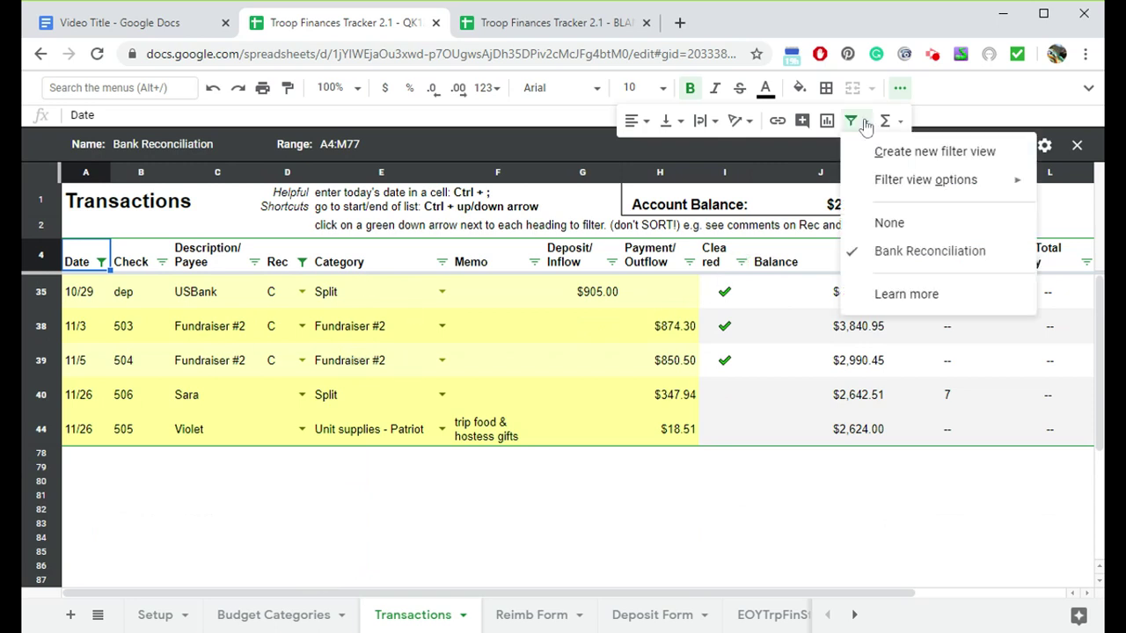
{"action": "left_click", "coordinate": [893, 223]}
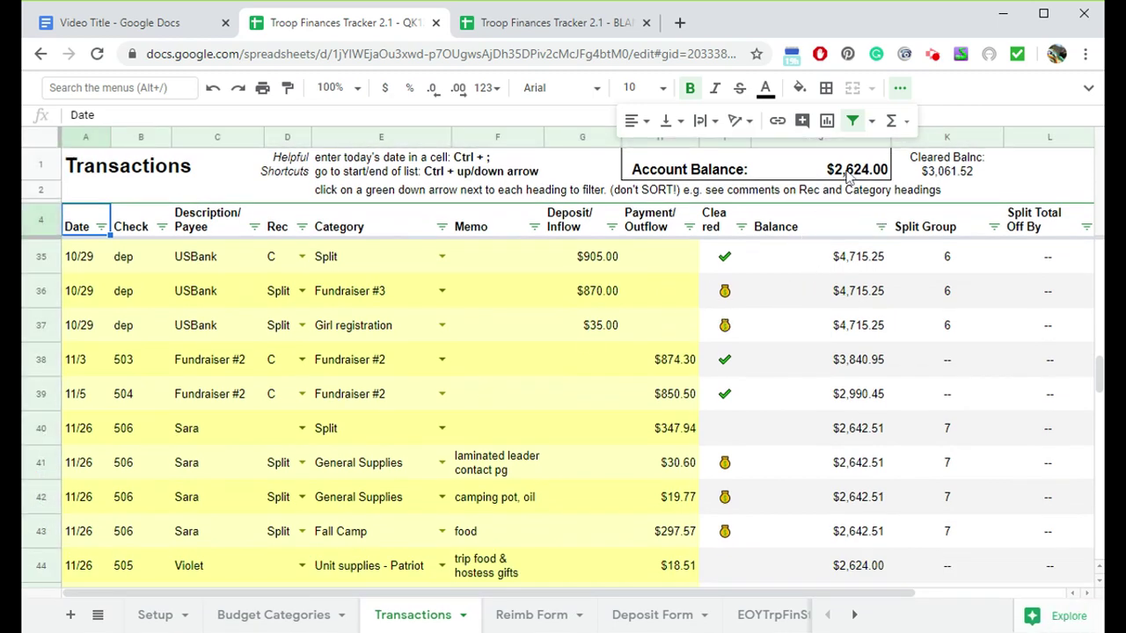
In the Bank Reconciliation filter view, set the Date condition to after 11/25/2020 and return to no filter view.
{"action": "left_click", "coordinate": [872, 124]}
{"action": "left_click", "coordinate": [911, 250]}
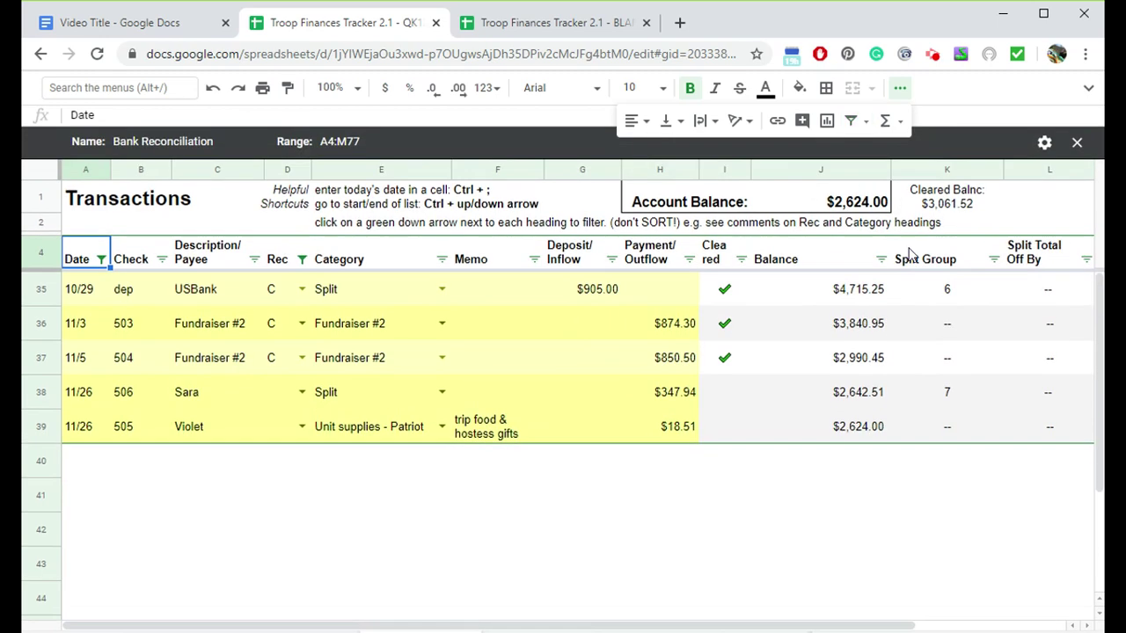
{"action": "left_click", "coordinate": [102, 259]}
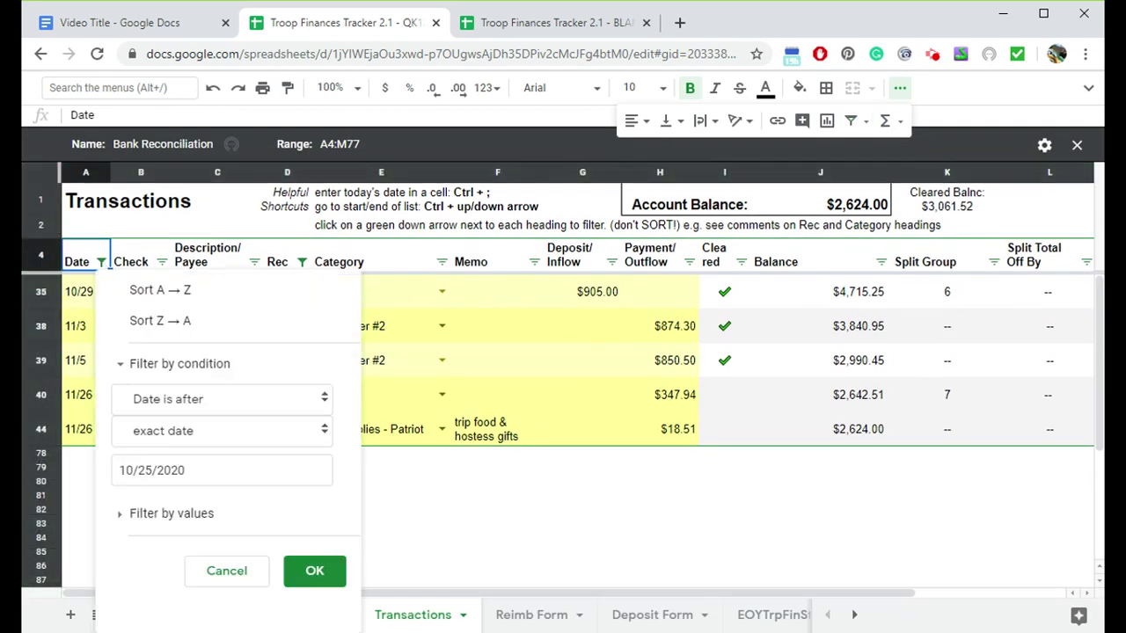
{"action": "double_click", "coordinate": [127, 471]}
{"action": "type", "text": "11"}
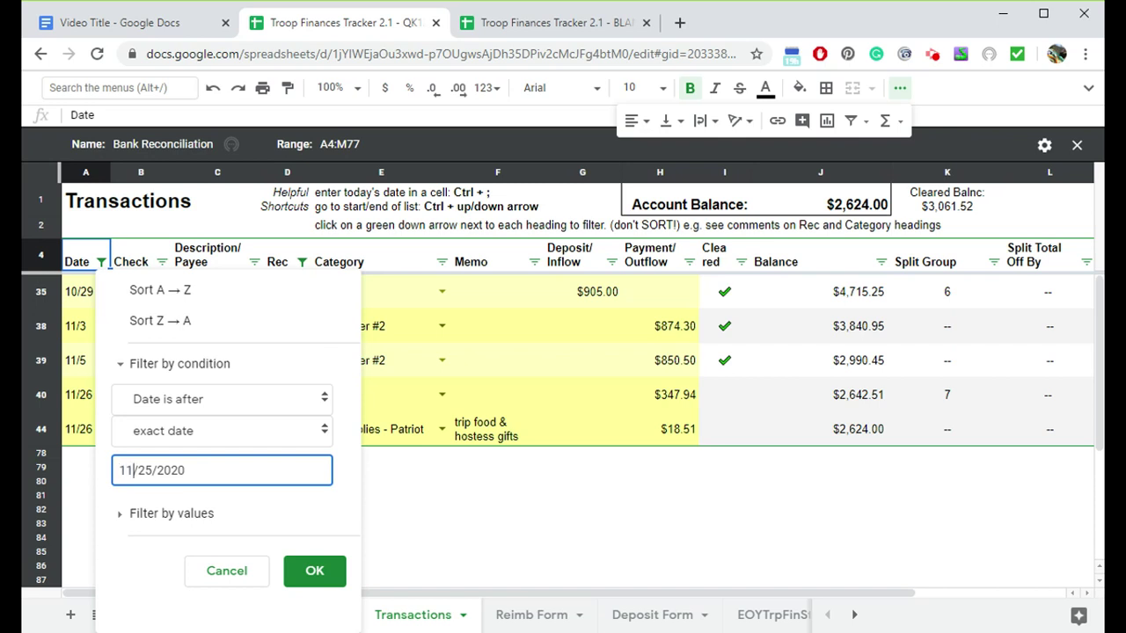
{"action": "left_click", "coordinate": [308, 571]}
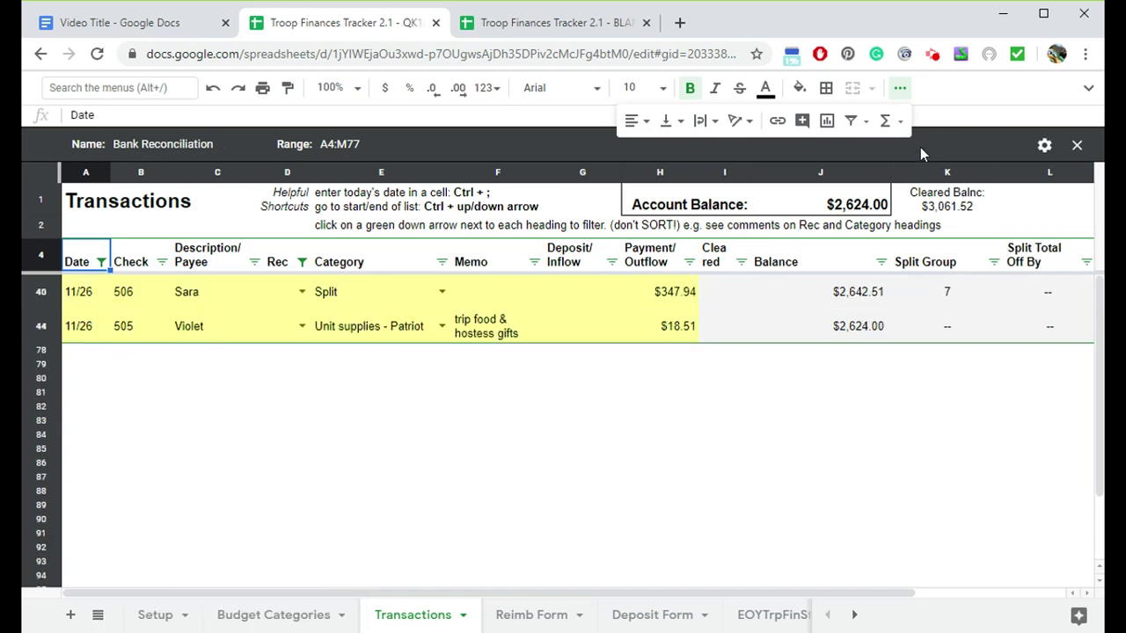
{"action": "left_click", "coordinate": [866, 123]}
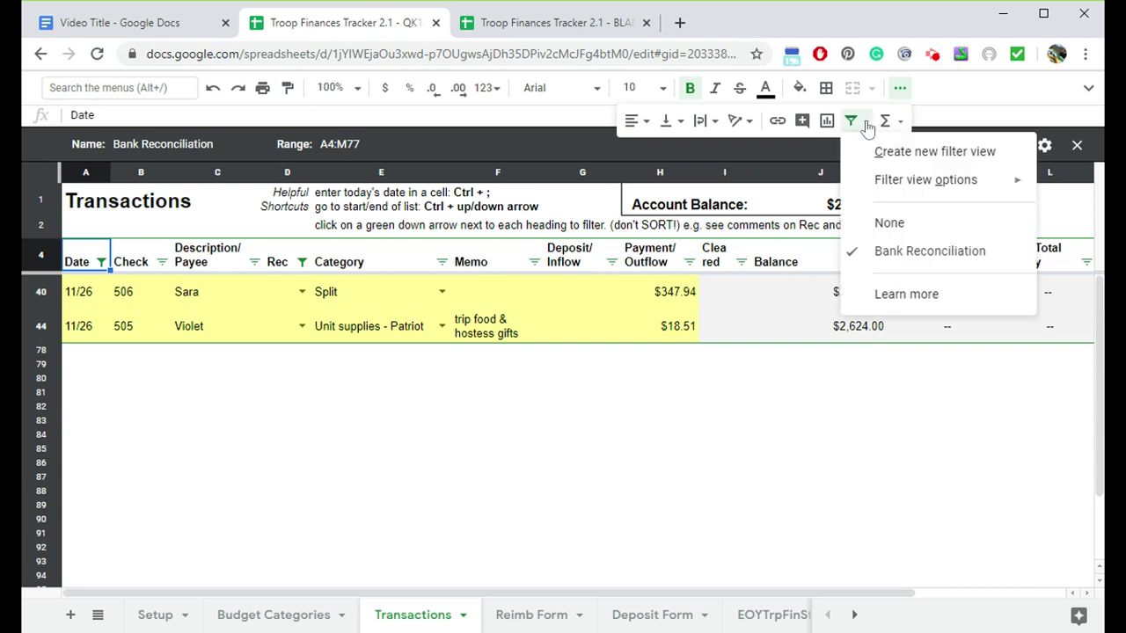
{"action": "left_click", "coordinate": [897, 230]}
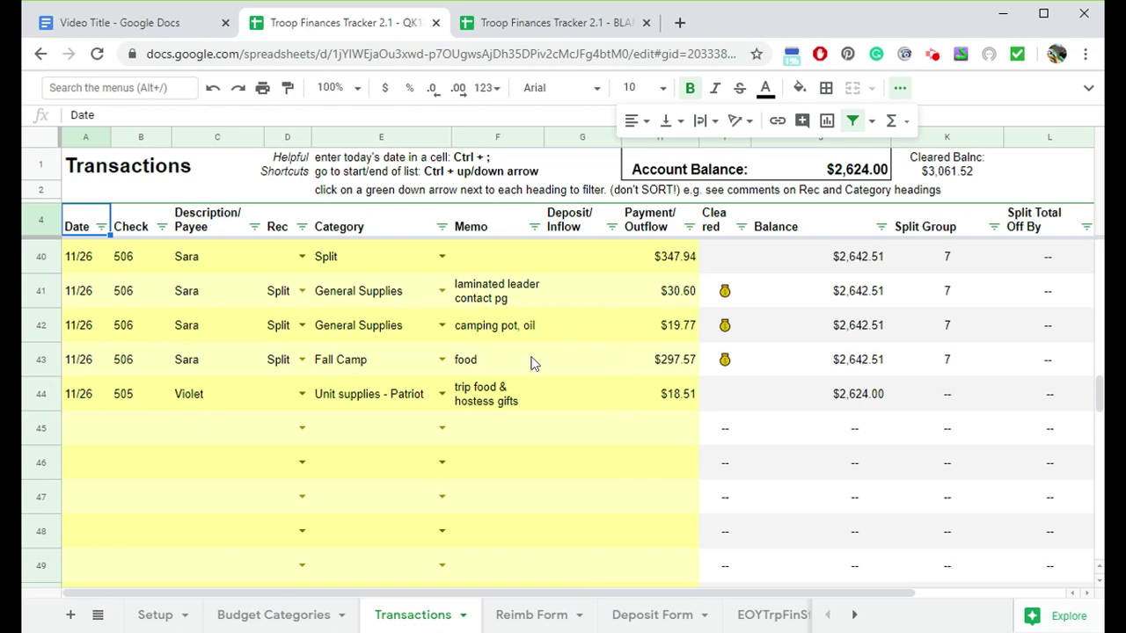
Filter the Category column to only Fundraiser #1, Fundraiser #2 and Fundraiser #3.
{"action": "scroll", "coordinate": [538, 373], "scroll_direction": "up", "scroll_amount": 5}
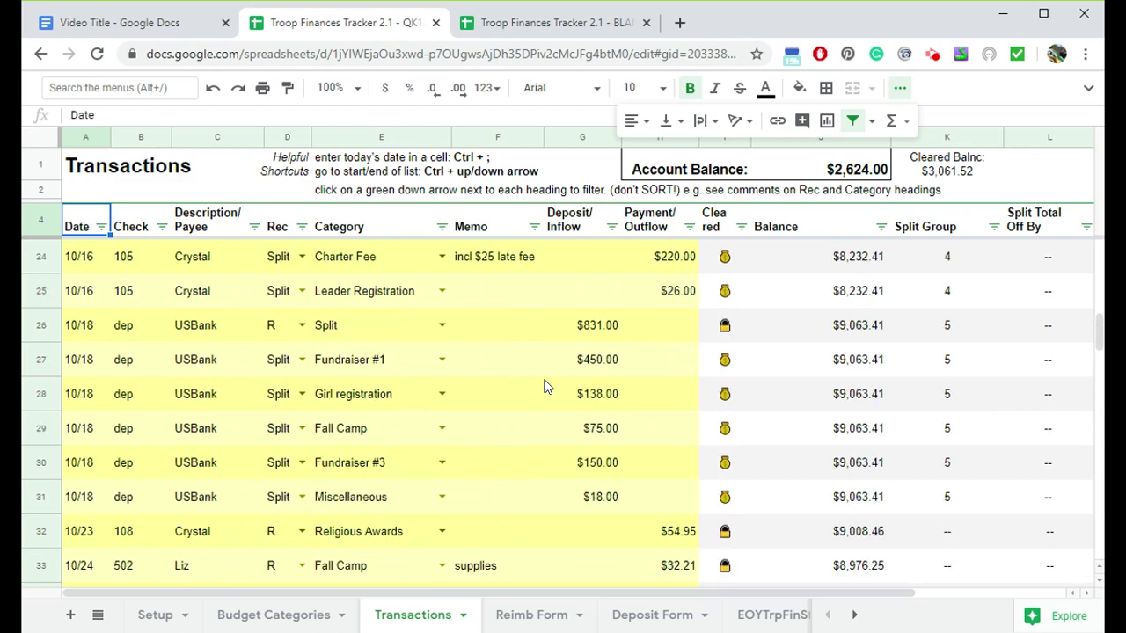
{"action": "scroll", "coordinate": [546, 387], "scroll_direction": "up", "scroll_amount": 1}
{"action": "left_click", "coordinate": [442, 227]}
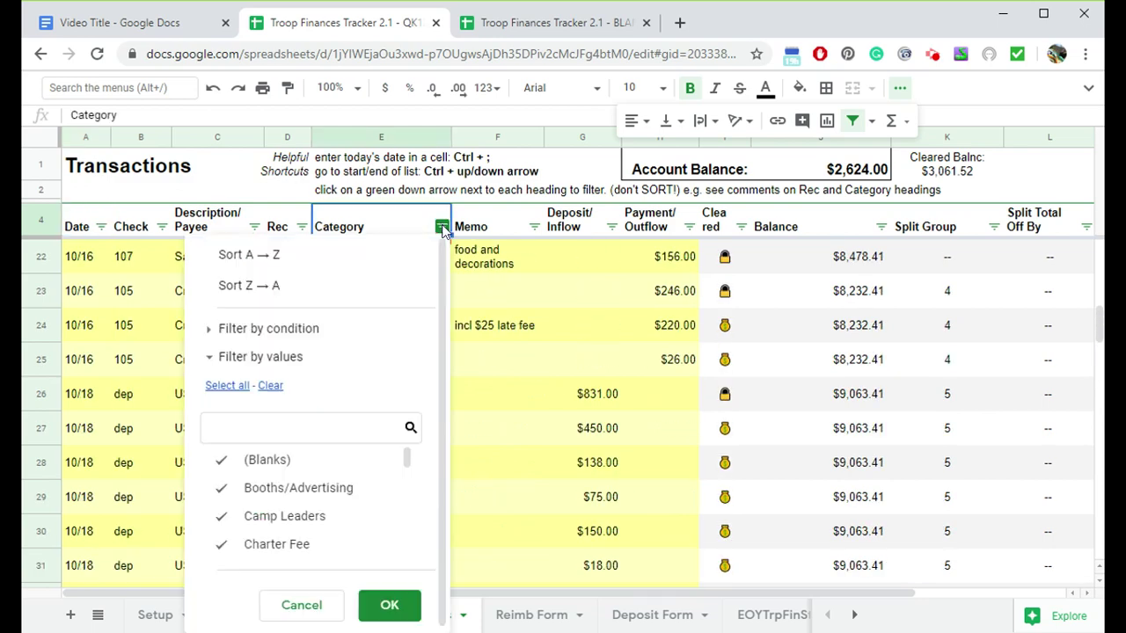
{"action": "scroll", "coordinate": [372, 506], "scroll_direction": "down", "scroll_amount": 2}
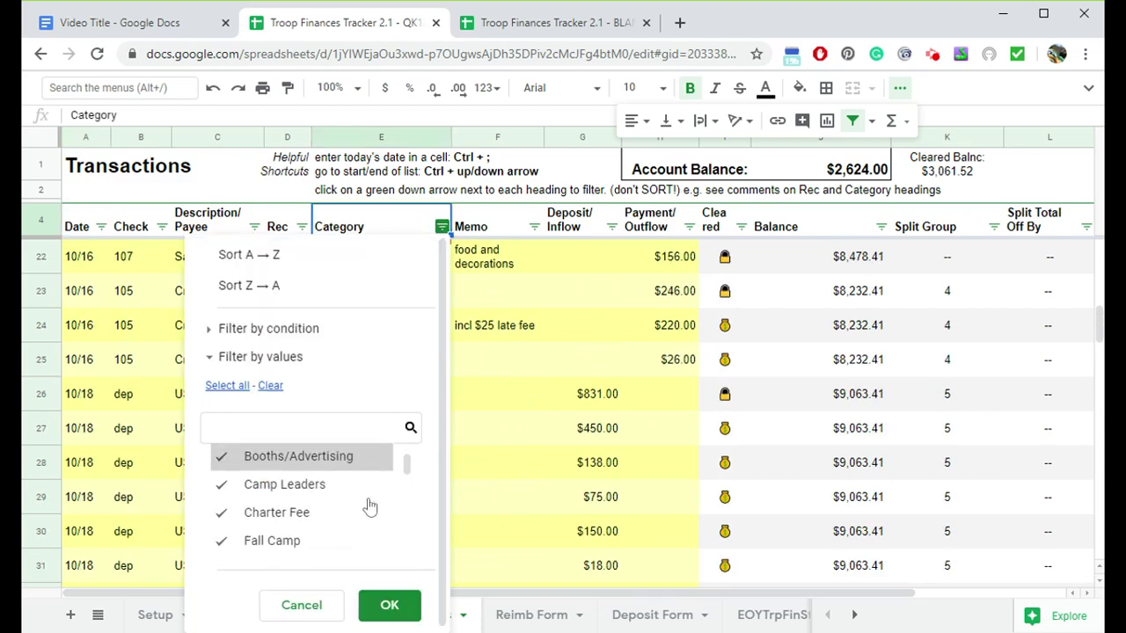
{"action": "left_click", "coordinate": [269, 386]}
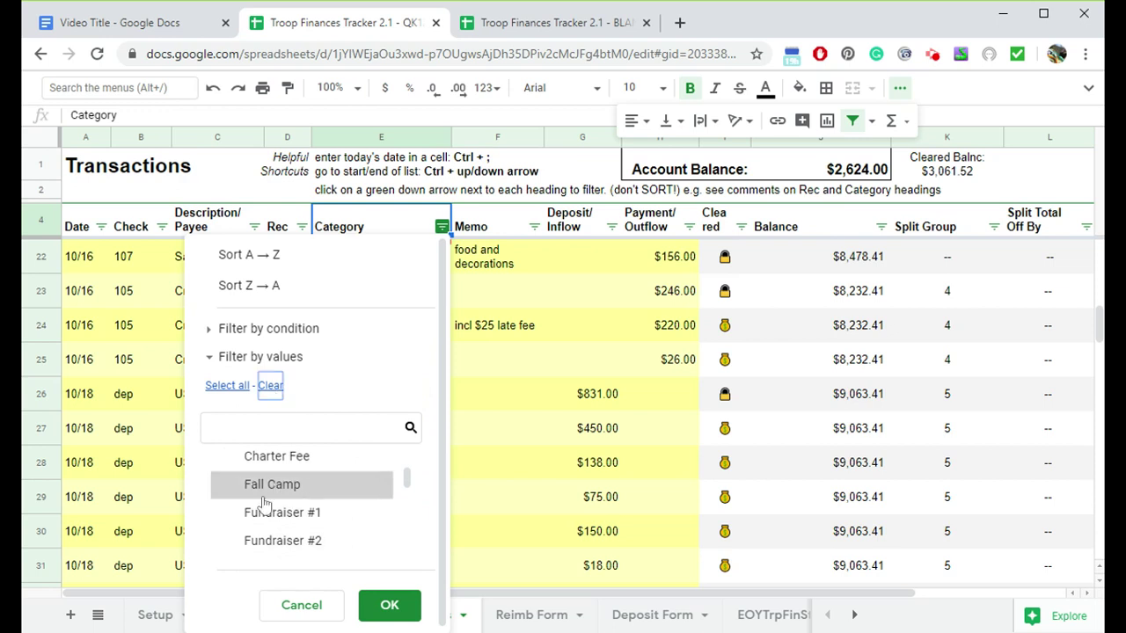
{"action": "left_click", "coordinate": [263, 515]}
{"action": "scroll", "coordinate": [264, 514], "scroll_direction": "down", "scroll_amount": 2}
{"action": "left_click", "coordinate": [264, 453]}
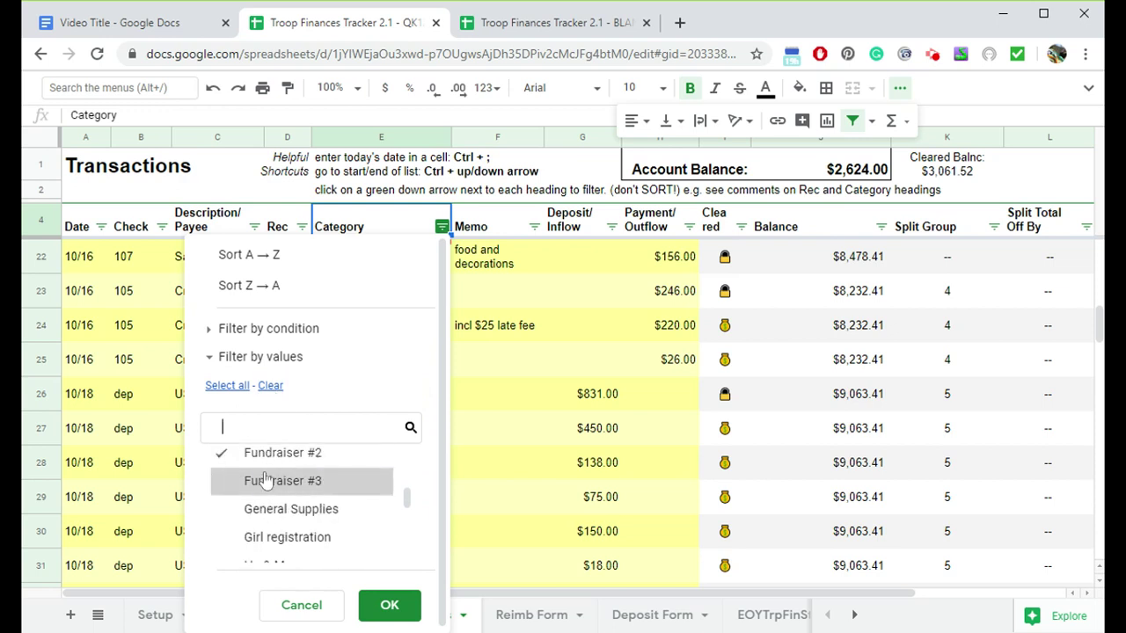
{"action": "left_click", "coordinate": [264, 480]}
{"action": "left_click", "coordinate": [392, 606]}
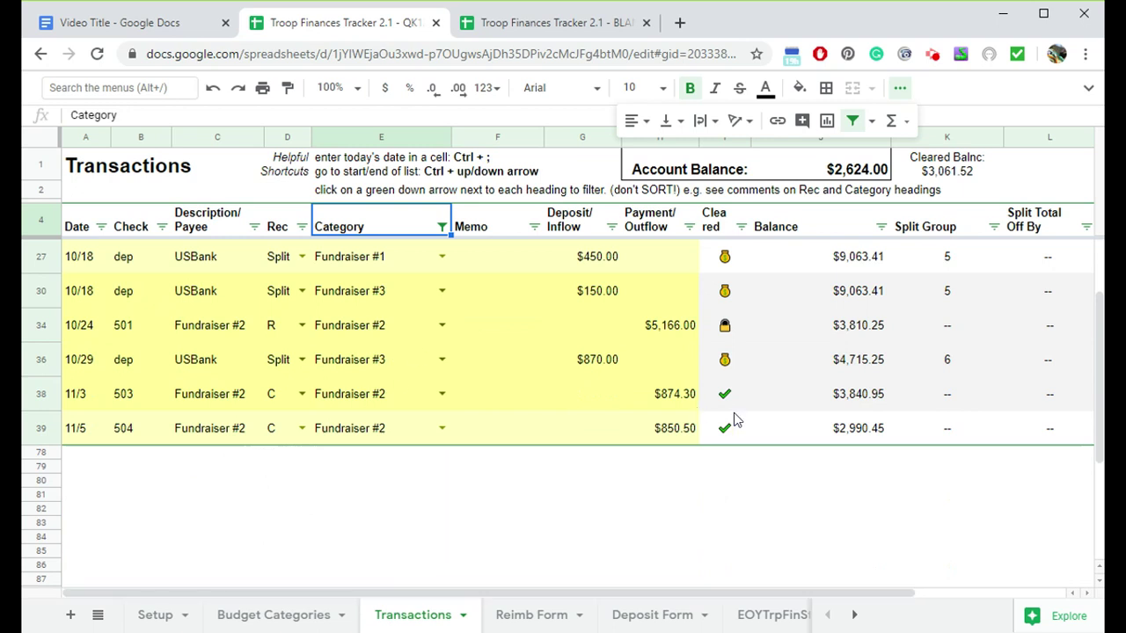
Reselect all values in the Category column's filter.
{"action": "left_click", "coordinate": [442, 228]}
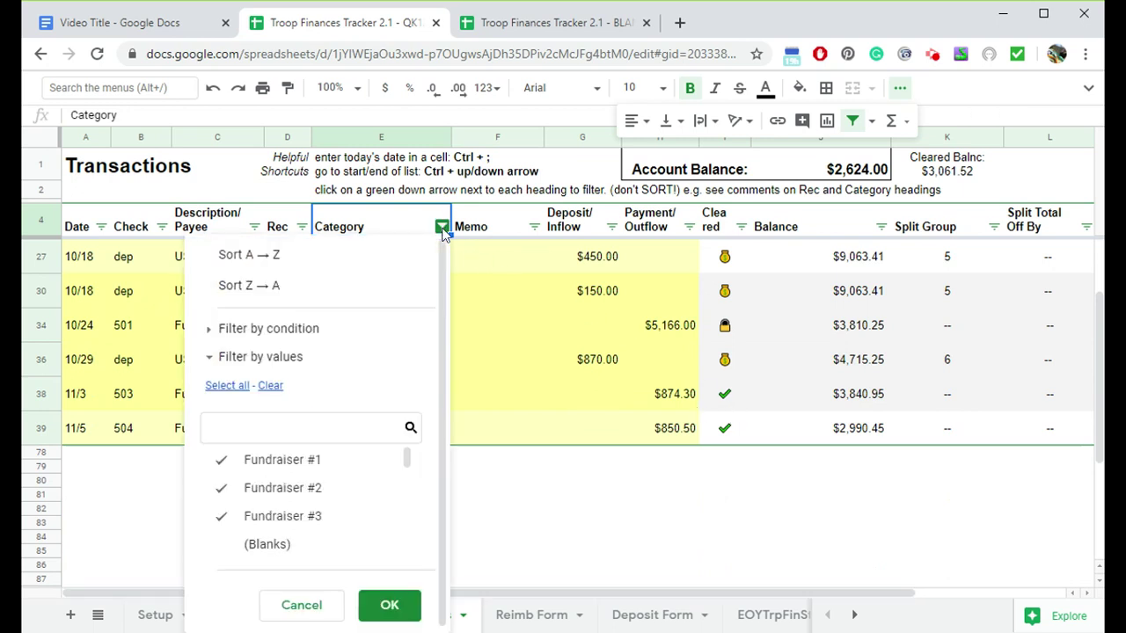
{"action": "left_click", "coordinate": [227, 385]}
{"action": "left_click", "coordinate": [392, 604]}
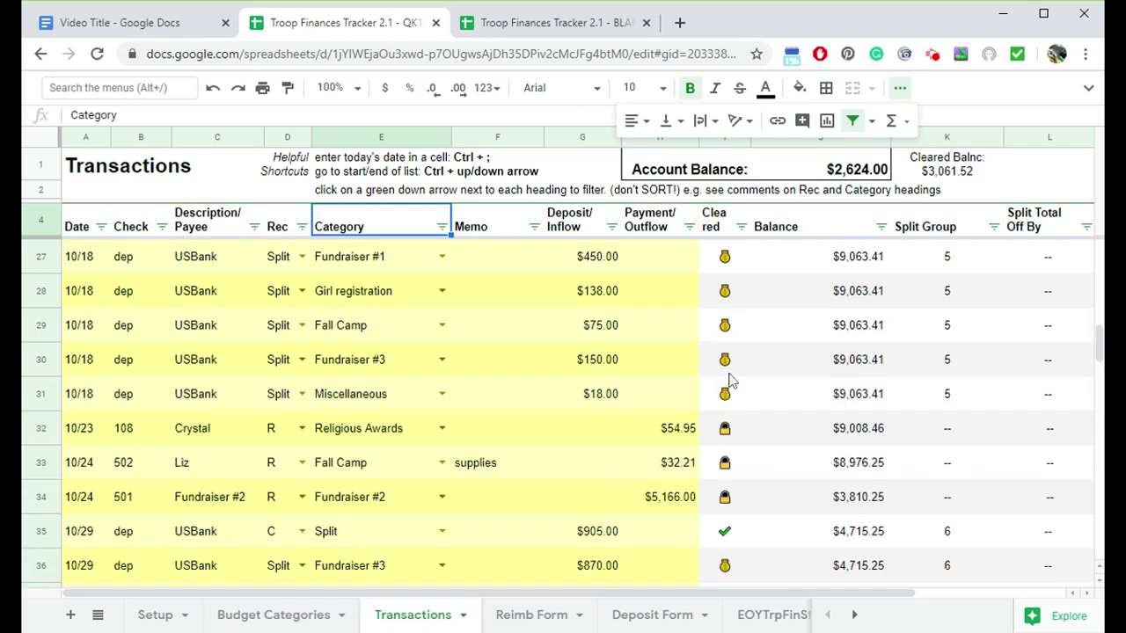